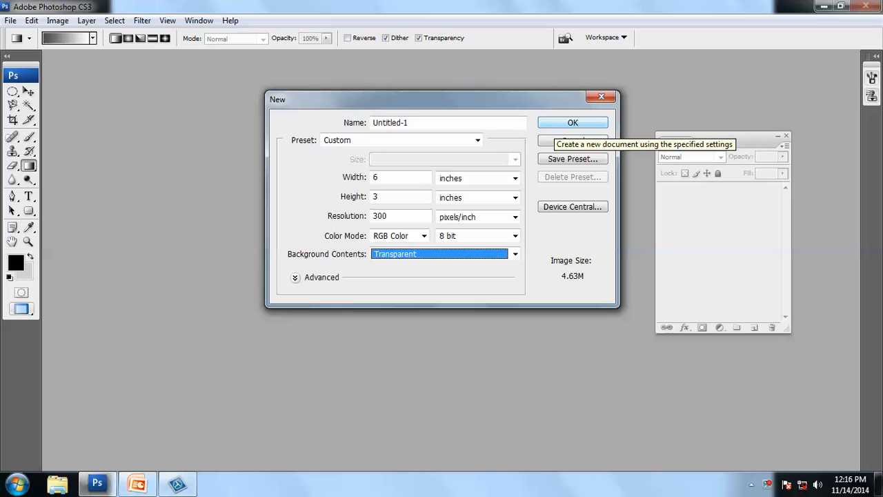
# - Create a transparent 6 × 3 inch RGB document at 300 pixels/inch and move the Layers panel clear of the canvas
pyautogui.click(559, 124)
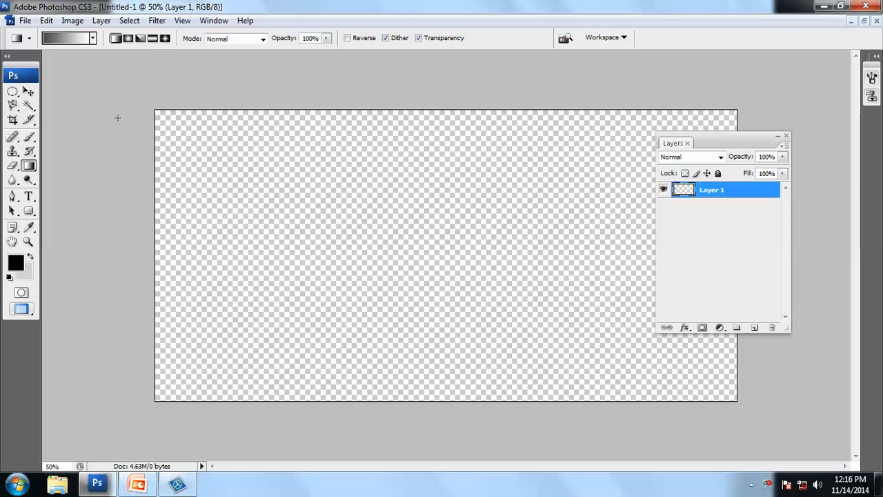
pyautogui.click(29, 91)
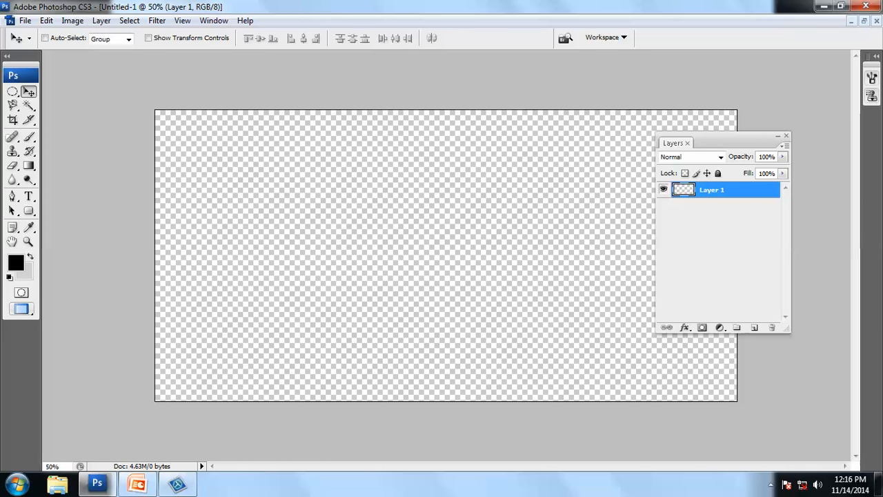
pyautogui.moveTo(732, 135); pyautogui.dragTo(823, 135)
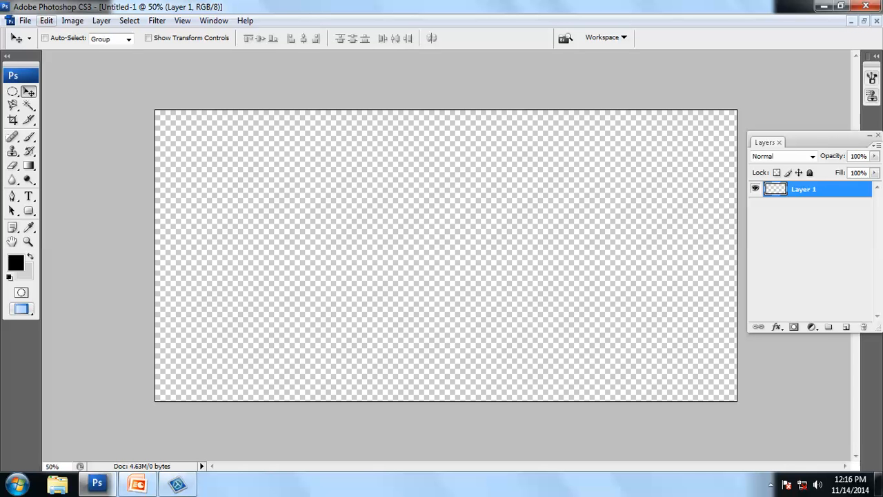
# - Fill Layer 1 with black in Normal mode at 100% opacity
pyautogui.hotkey('alt', 'e')
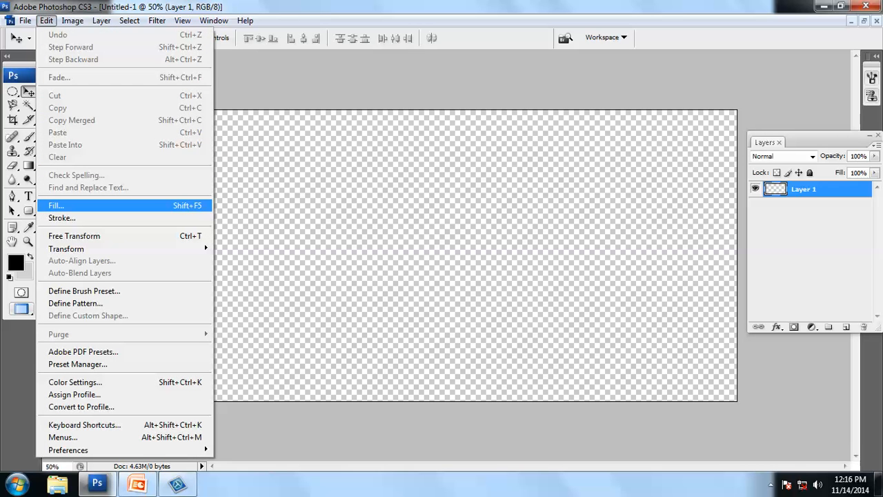
pyautogui.press('Return')
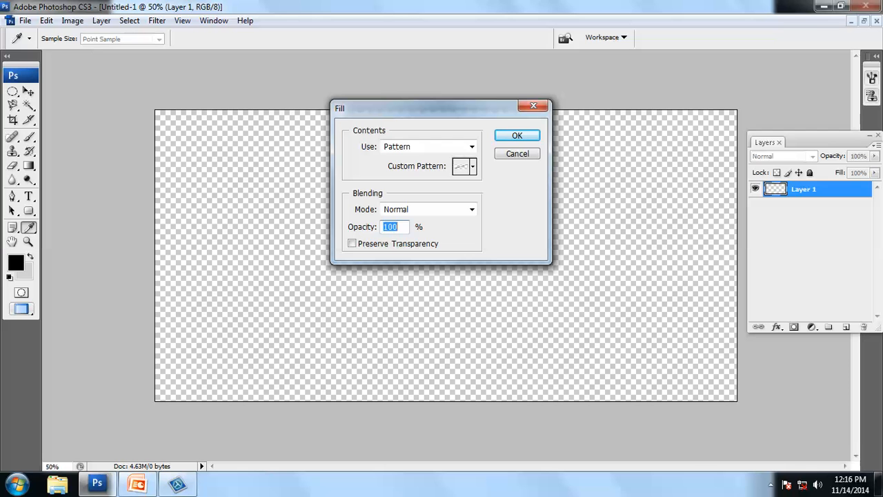
pyautogui.hotkey('alt', 'u')
pyautogui.hotkey('alt', 'Down')
pyautogui.press('Up')
pyautogui.press('Up')
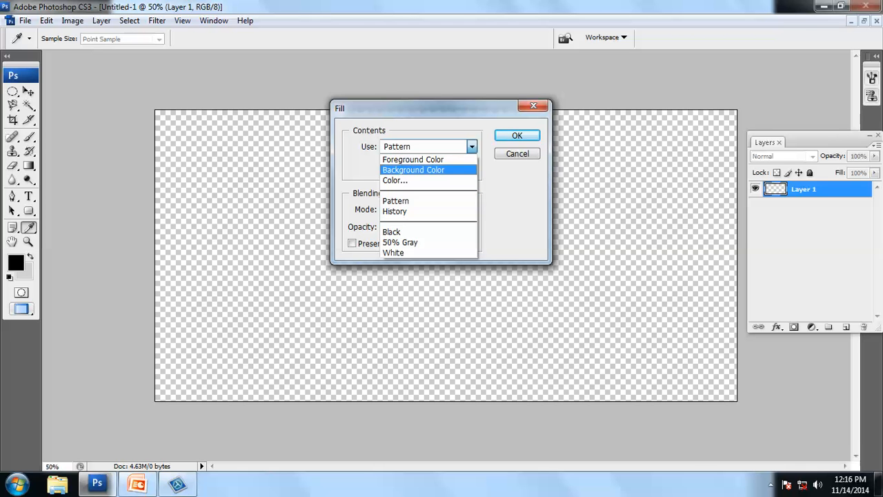
pyautogui.press('Down')
pyautogui.press('Down')
pyautogui.press('Down')
pyautogui.press('Down')
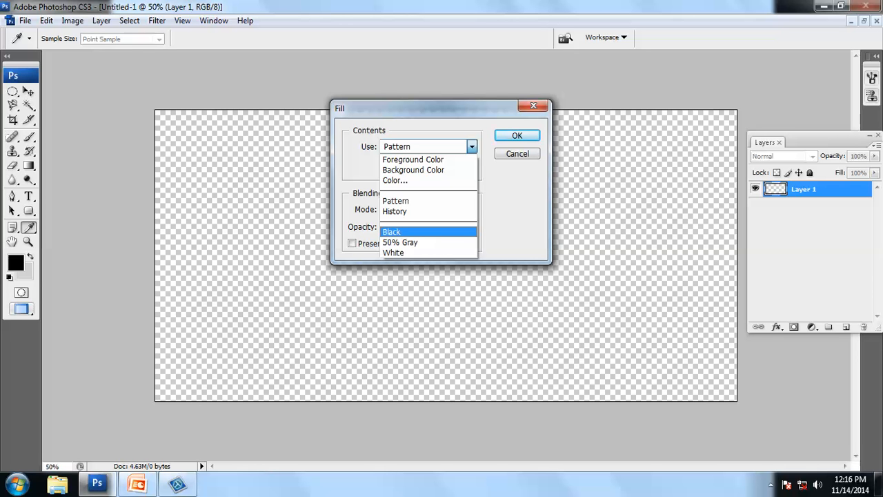
pyautogui.press('Return')
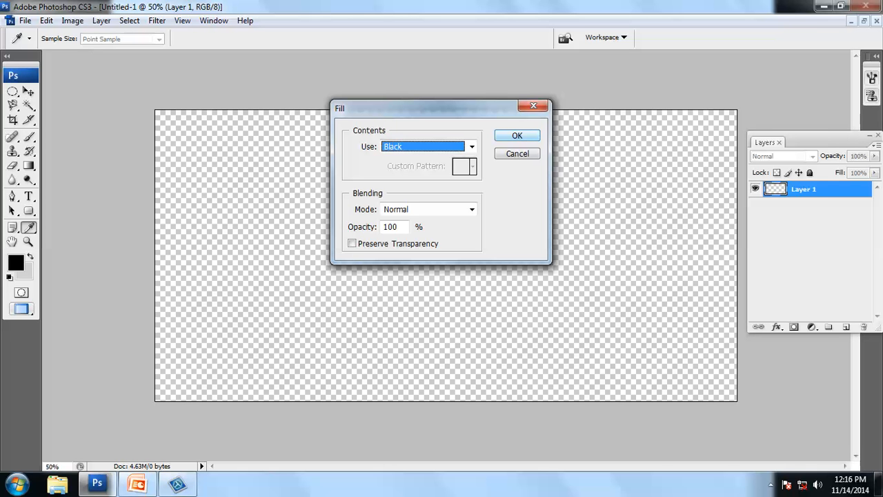
pyautogui.press('Return')
pyautogui.press('v')
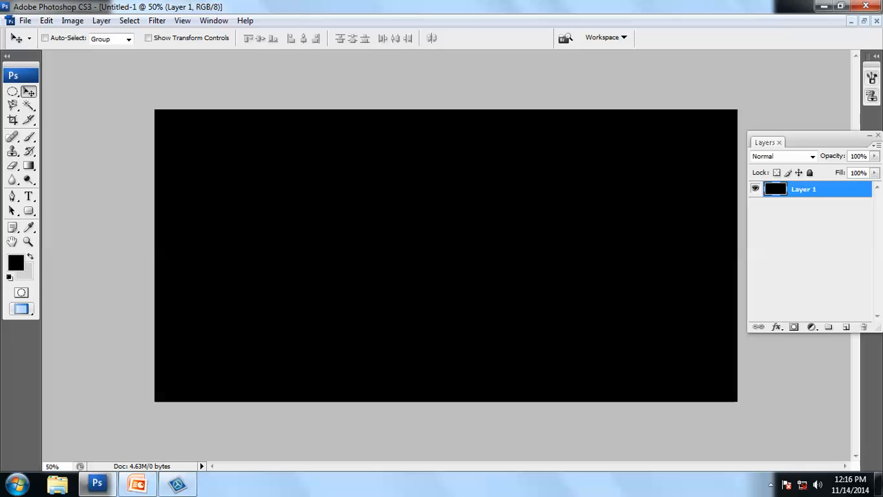
# - Add the horizontal text "TUTOR JOES" in capitals on the black canvas
pyautogui.click(28, 196)
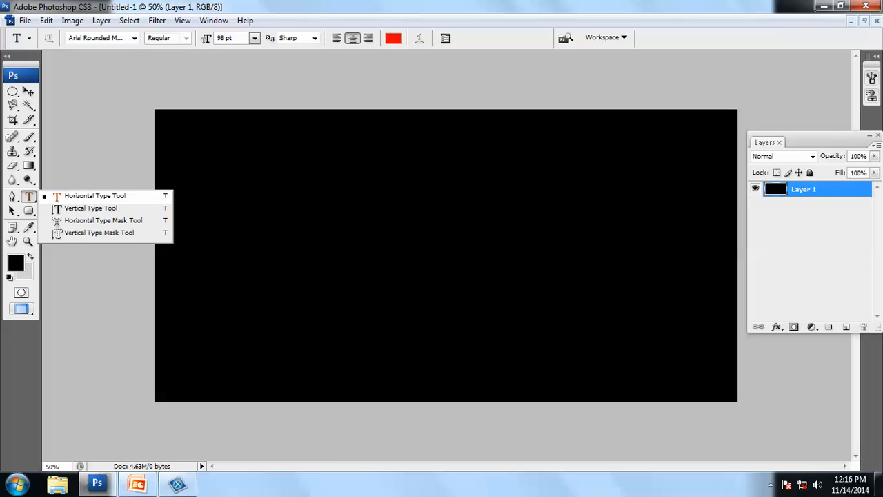
pyautogui.click(75, 196)
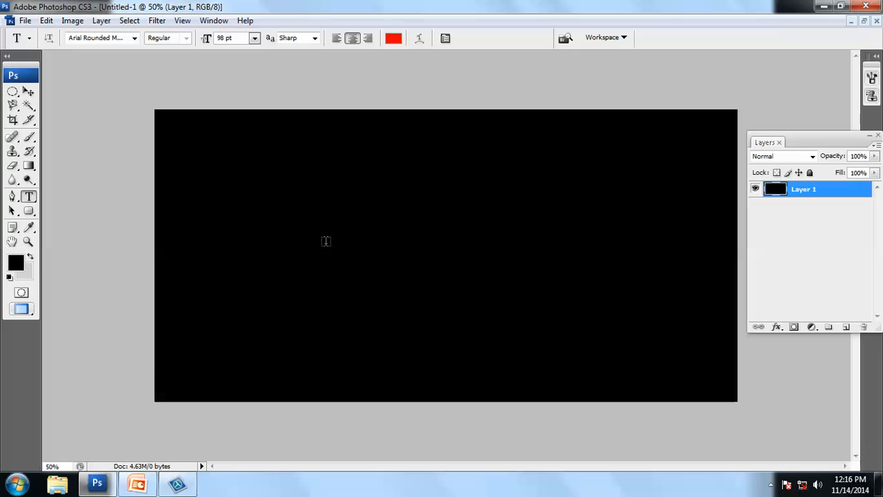
pyautogui.click(229, 239)
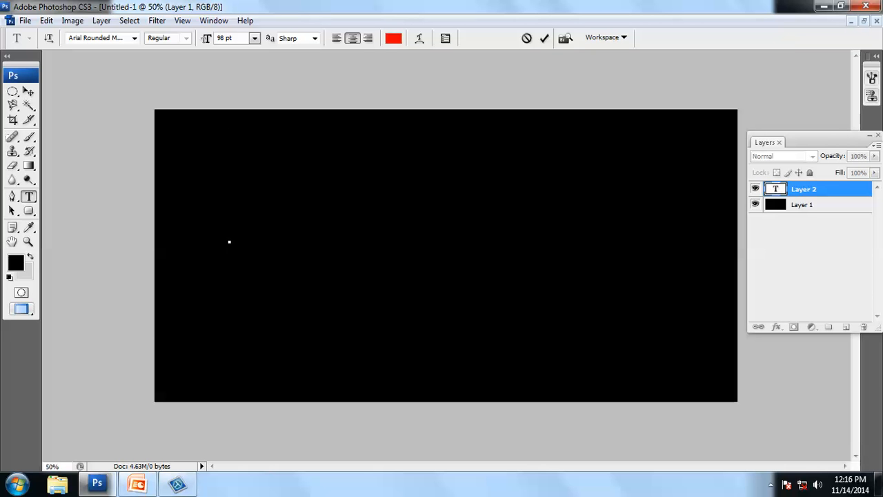
pyautogui.write('t')
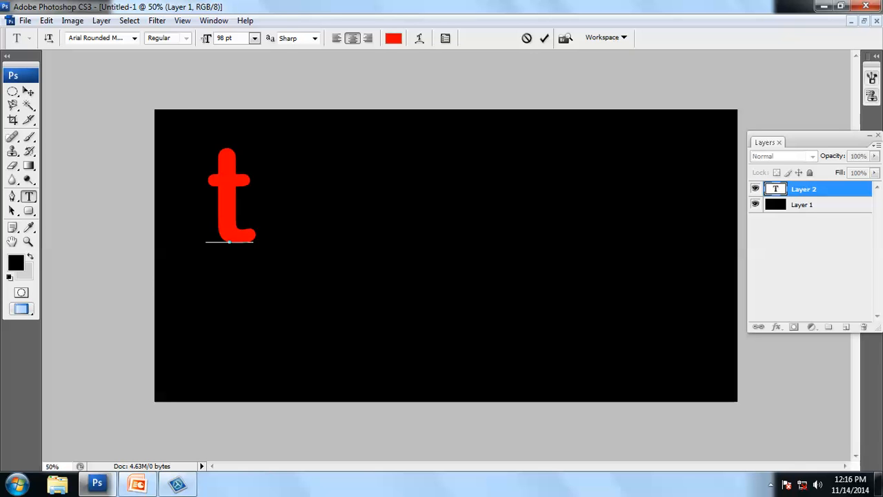
pyautogui.press('BackSpace')
pyautogui.write('TUT')
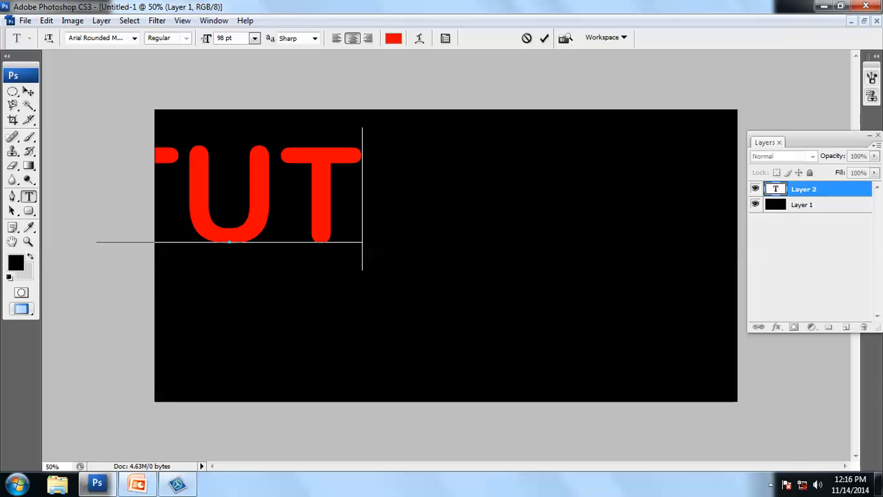
pyautogui.write('OR')
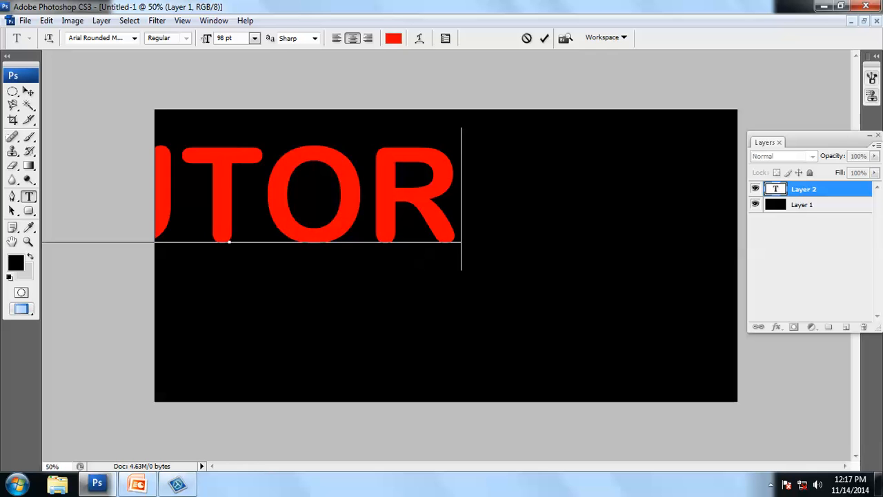
pyautogui.write(' JOES')
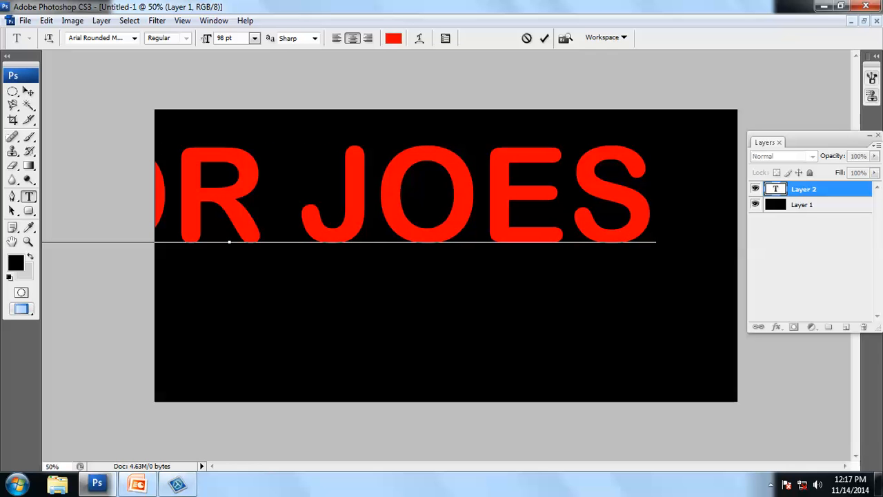
# - Set the size of the whole "TUTOR JOES" text to 50 pt
pyautogui.press('ctrl')
pyautogui.hotkey('ctrl', 'a')
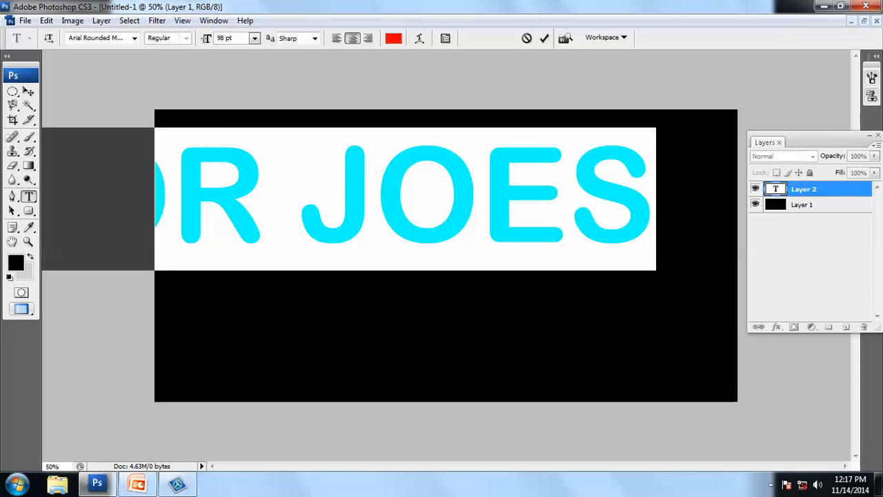
pyautogui.click(254, 38)
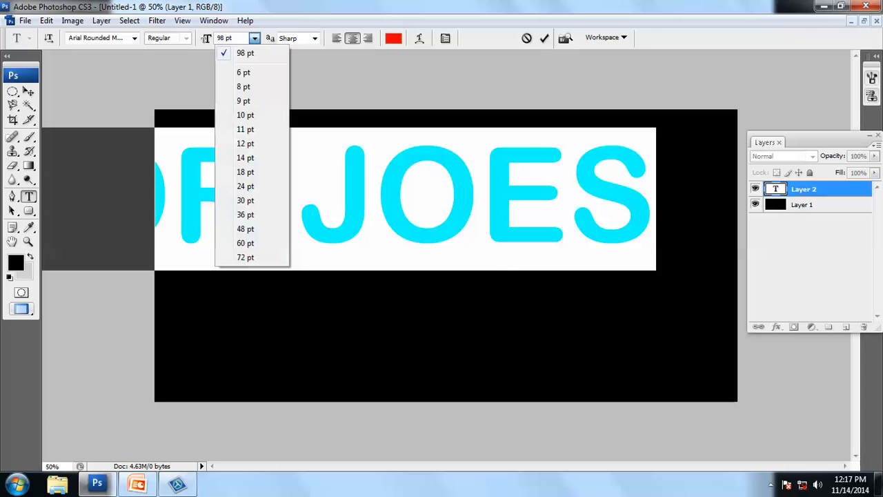
pyautogui.click(245, 229)
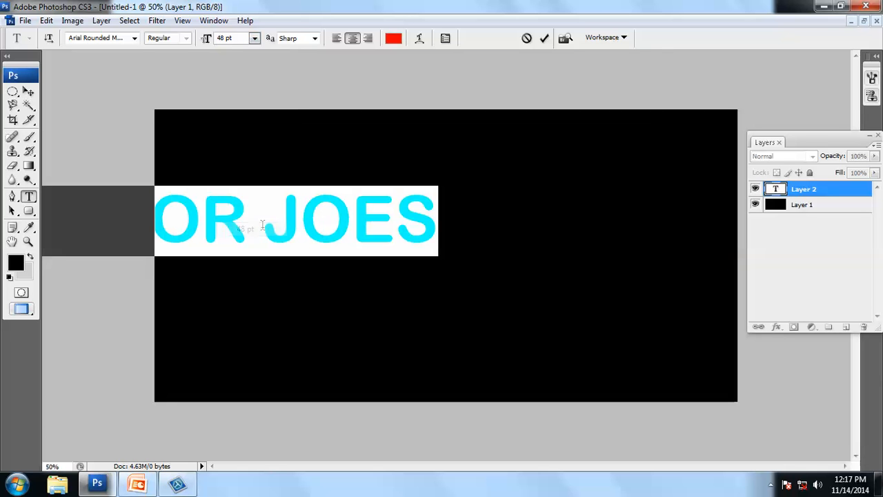
pyautogui.moveTo(235, 38); pyautogui.dragTo(216, 38)
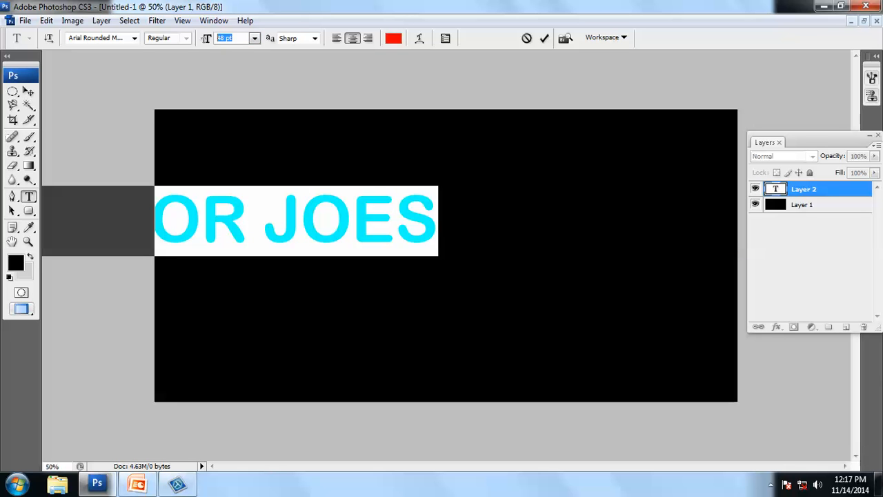
pyautogui.write('50')
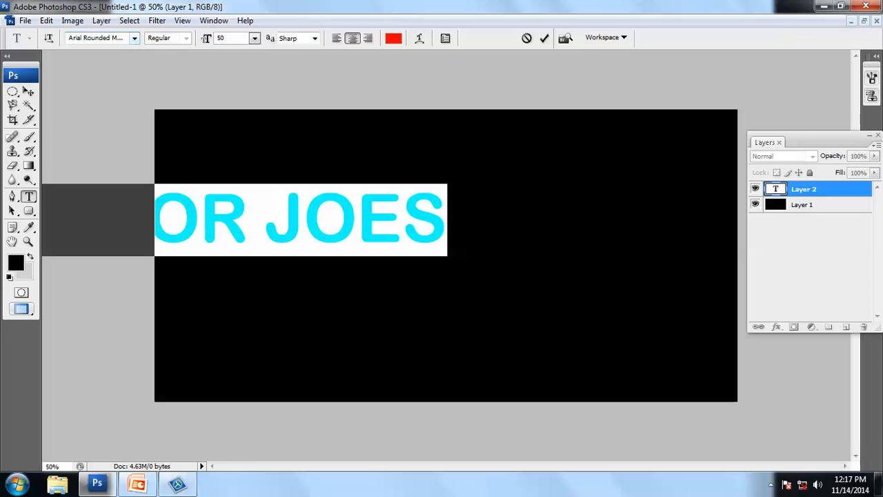
# - Change the text's font to Arial and move the text sideways so it lies fully within the canvas
pyautogui.click(135, 38)
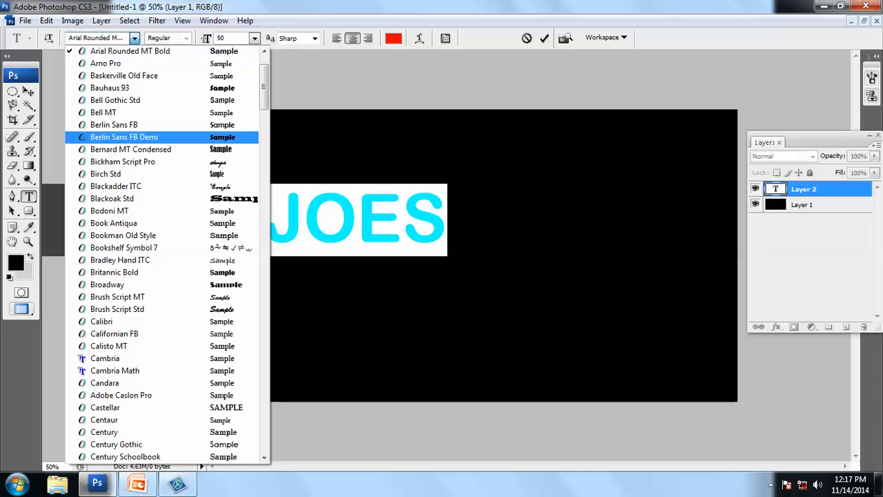
pyautogui.scroll(2, 138, 198)
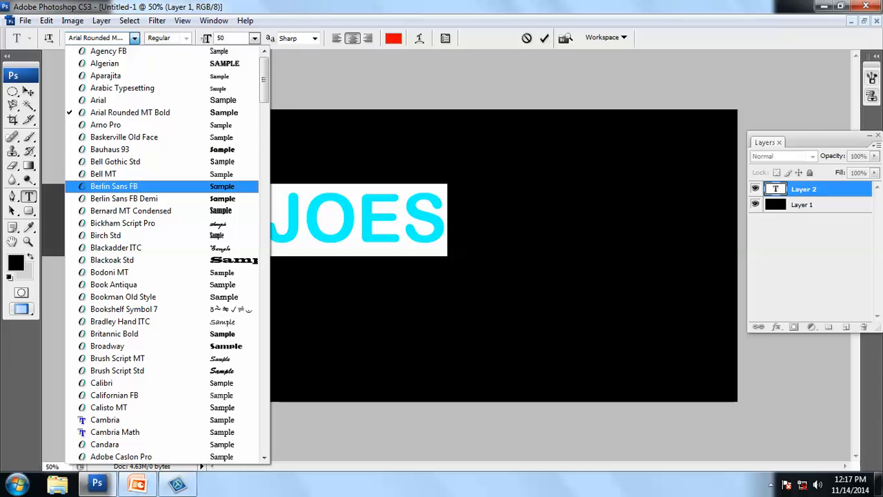
pyautogui.click(124, 96)
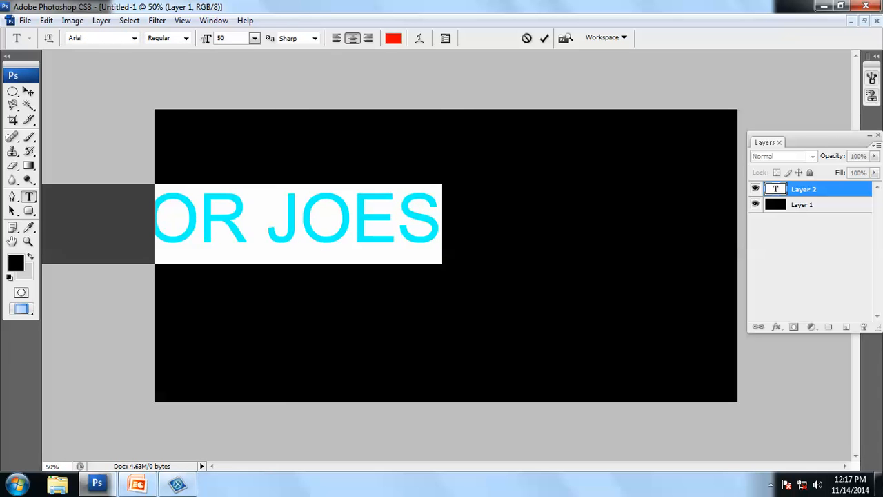
pyautogui.click(28, 91)
pyautogui.moveTo(283, 221); pyautogui.dragTo(470, 221)
# - Set the font style of the whole "TUTOR JOES" text to Black and commit the text edit
pyautogui.press('t')
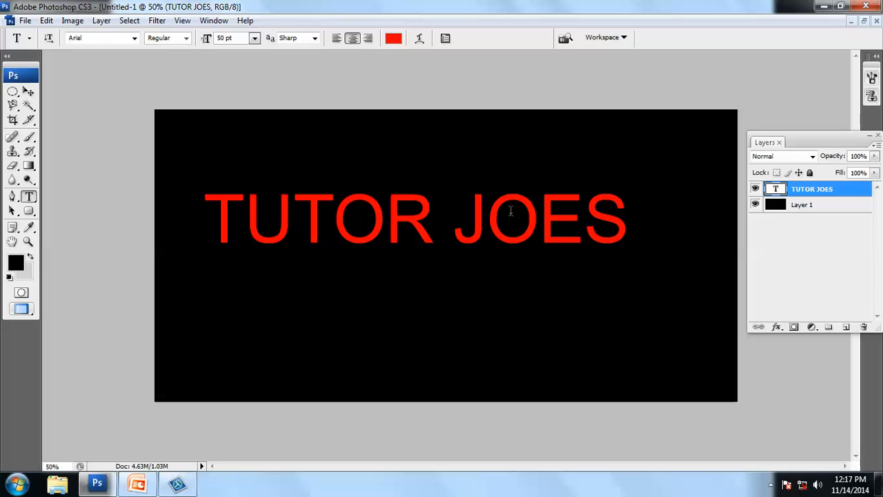
pyautogui.click(457, 214)
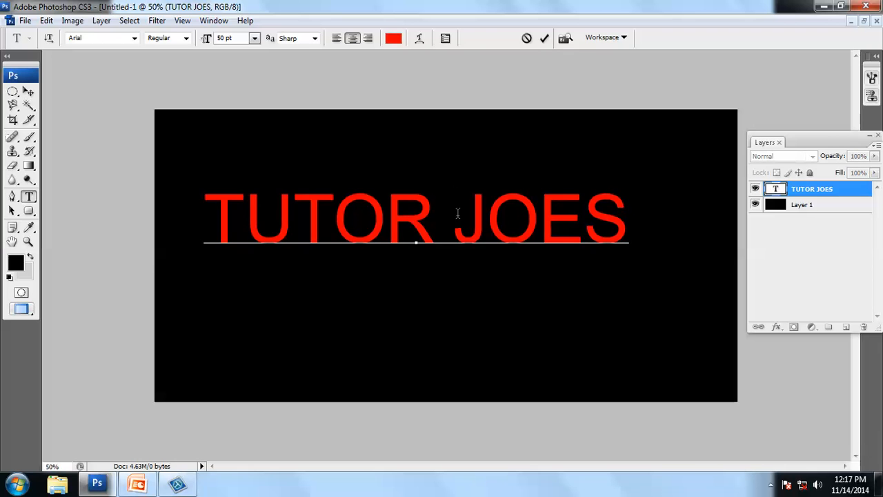
pyautogui.hotkey('ctrl', 'a')
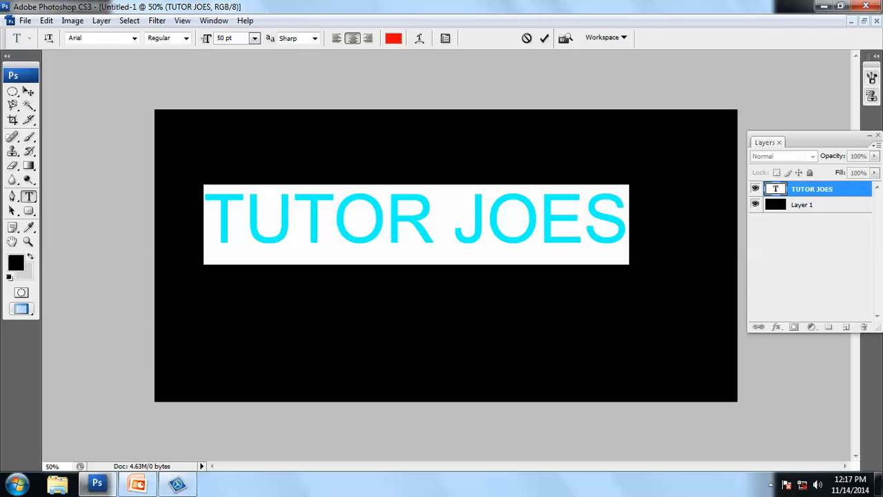
pyautogui.click(187, 38)
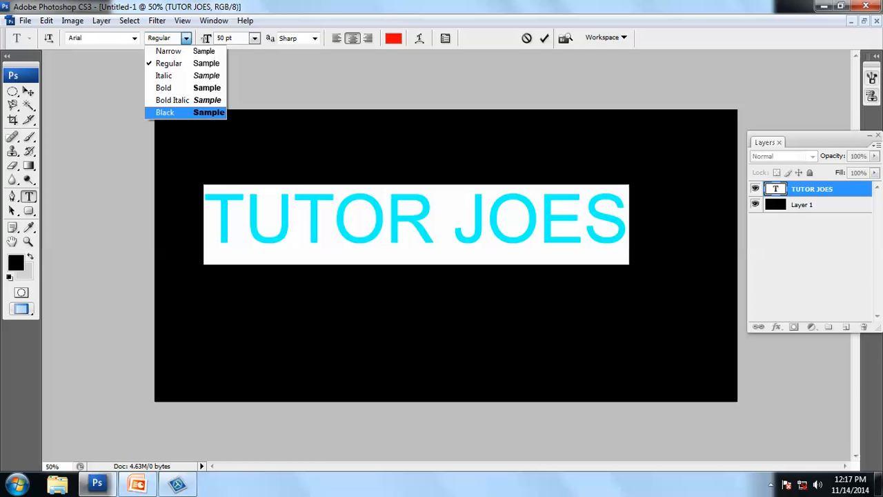
pyautogui.click(164, 112)
pyautogui.click(28, 91)
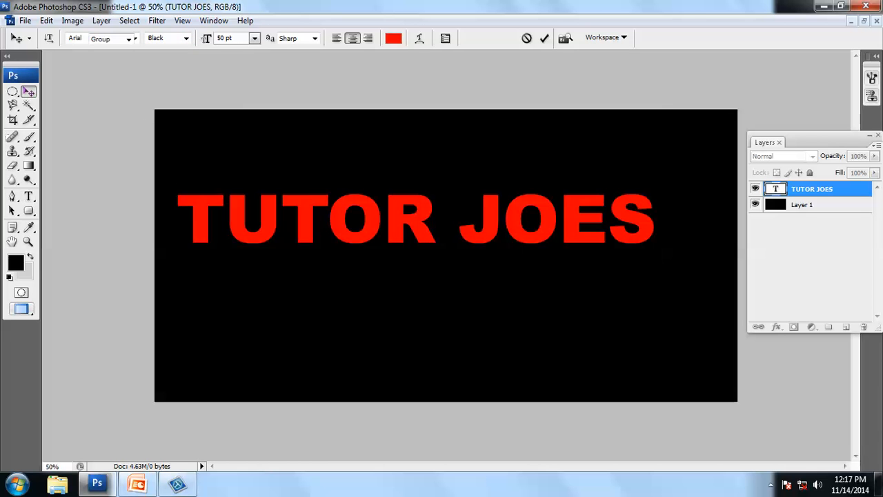
# - Nudge the "TUTOR JOES" text slightly up and to the right to centre it horizontally on the canvas
pyautogui.press('Up')
pyautogui.press('Up')
pyautogui.press('Up')
pyautogui.press('Up')
pyautogui.press('Up')
pyautogui.press('Up')
pyautogui.press('Up')
pyautogui.press('Up')
pyautogui.press('Up')
pyautogui.press('Up')
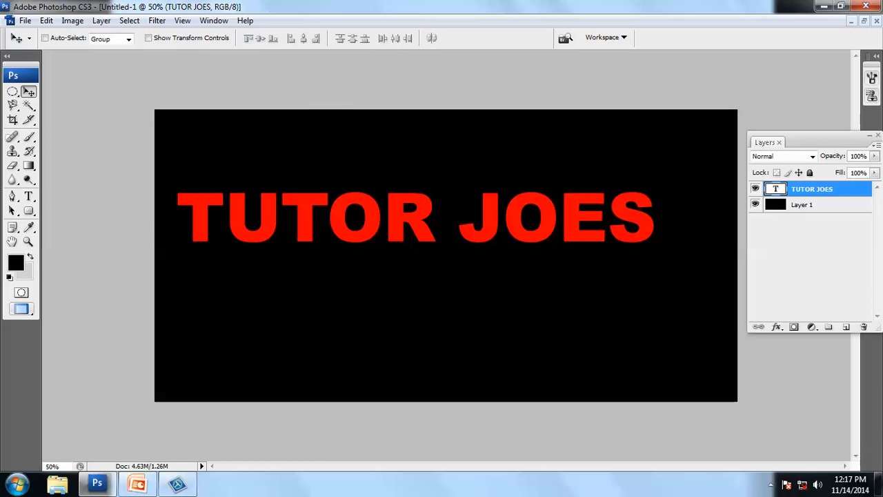
pyautogui.press('Right')
pyautogui.press('Right')
pyautogui.press('Right')
pyautogui.press('Right')
pyautogui.press('Right')
pyautogui.press('Right')
pyautogui.press('Right')
pyautogui.press('Right')
pyautogui.press('Right')
pyautogui.press('Right')
pyautogui.press('Right')
pyautogui.press('Right')
pyautogui.press('Right')
pyautogui.press('Right')
pyautogui.press('Right')
pyautogui.press('Right')
pyautogui.press('Right')
pyautogui.press('Right')
pyautogui.press('Right')
pyautogui.press('Right')
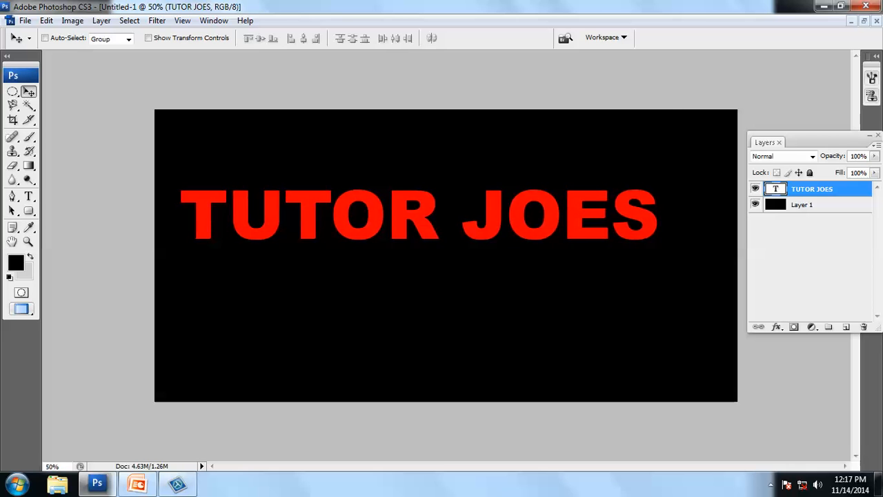
pyautogui.press('Right')
pyautogui.press('Right')
pyautogui.press('Right')
pyautogui.press('Right')
pyautogui.press('Right')
pyautogui.press('Right')
pyautogui.press('Right')
pyautogui.press('Right')
pyautogui.press('Right')
pyautogui.press('Right')
pyautogui.press('Right')
pyautogui.press('Right')
pyautogui.press('Right')
pyautogui.press('Right')
pyautogui.press('Right')
pyautogui.press('Right')
pyautogui.press('Right')
pyautogui.press('Right')
pyautogui.press('Right')
pyautogui.press('Right')
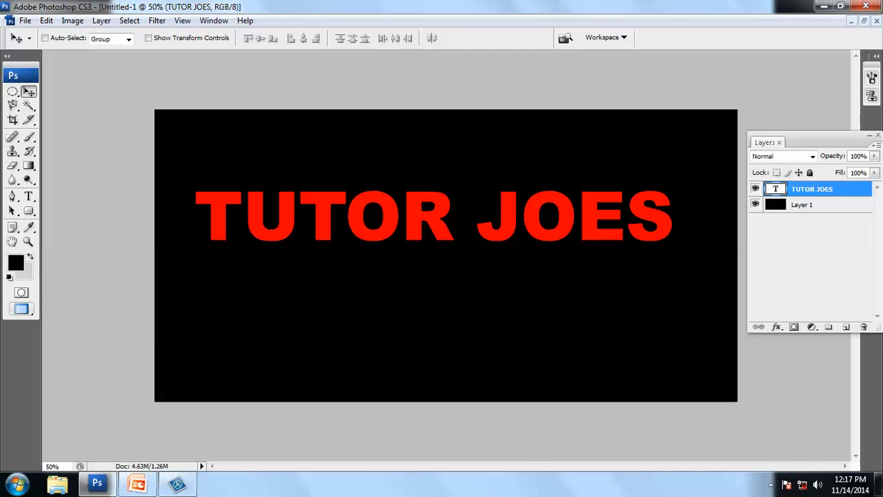
pyautogui.press('t')
pyautogui.click(408, 214)
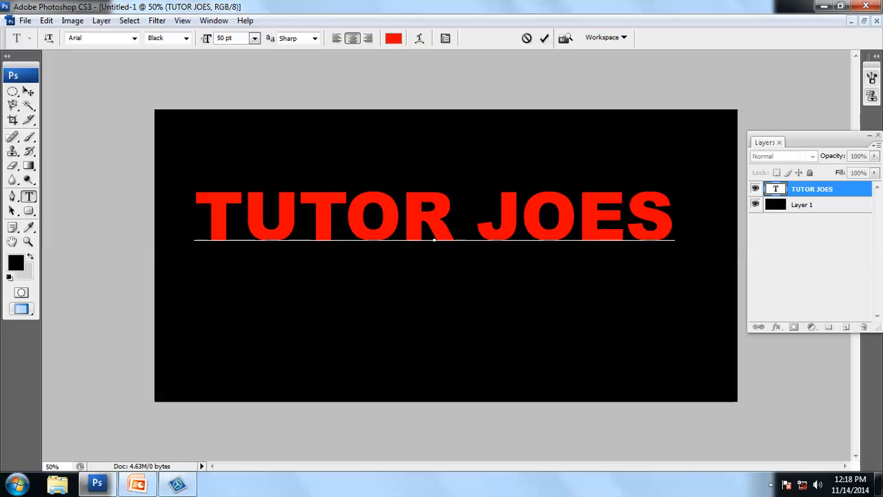
pyautogui.hotkey('ctrl', 'Return')
pyautogui.press('v')
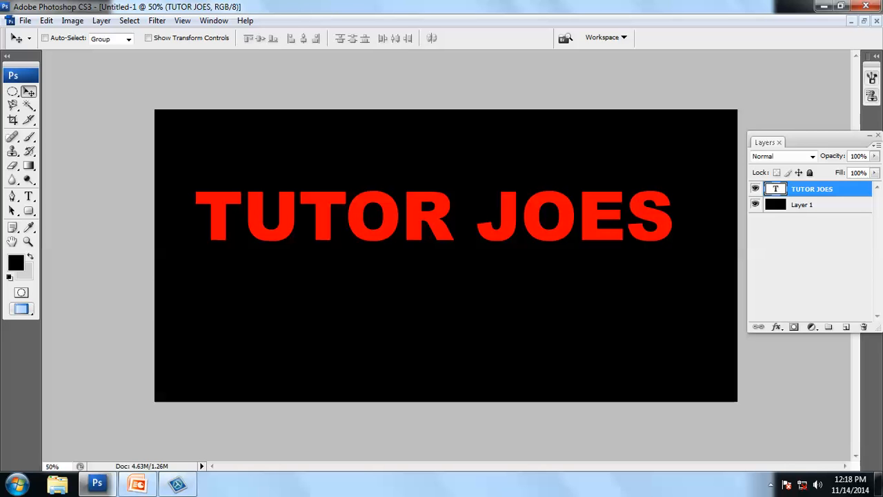
# - Reposition the floating Layers panel so it overlaps the canvas's right edge
pyautogui.moveTo(814, 136); pyautogui.dragTo(766, 111)
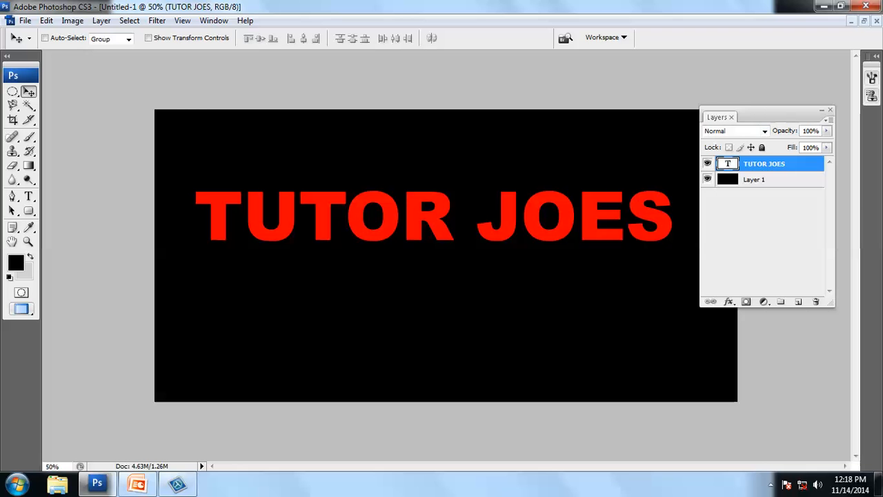
# - Duplicate the "TUTOR JOES" text layer and name the copy "TUTOR JOES 2"
pyautogui.rightClick(759, 163)
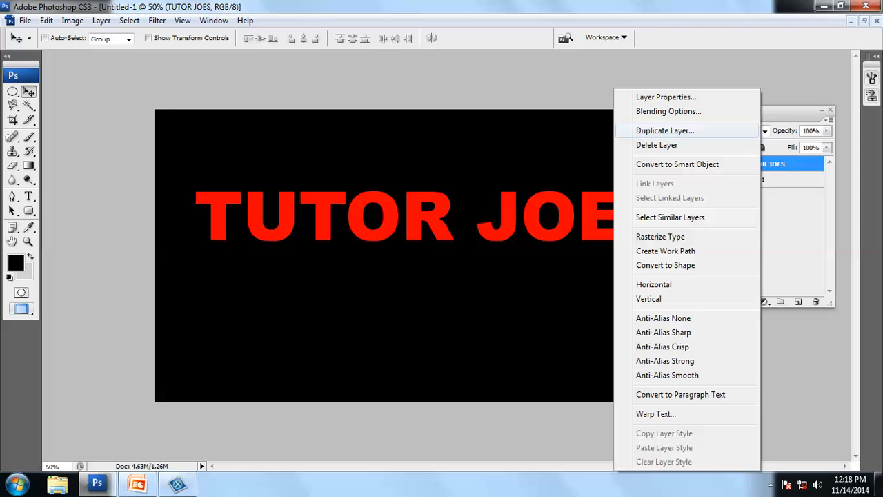
pyautogui.click(665, 130)
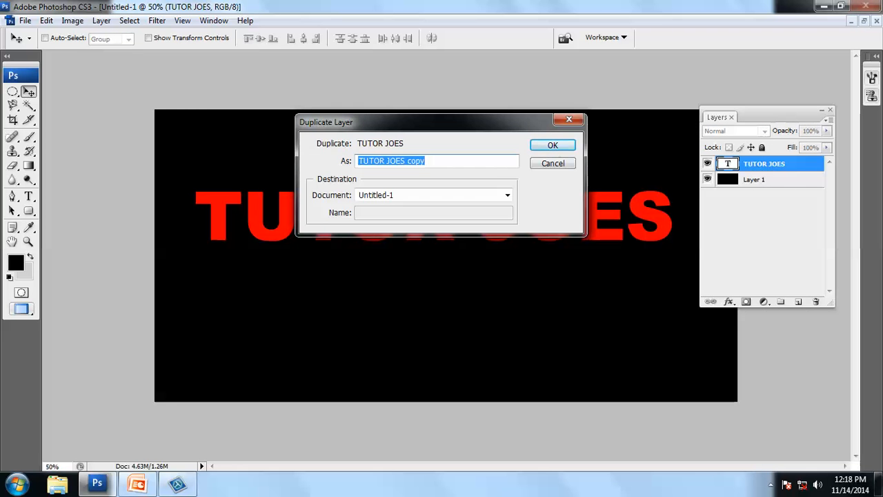
pyautogui.click(425, 160)
pyautogui.press('BackSpace')
pyautogui.press('BackSpace')
pyautogui.press('BackSpace')
pyautogui.press('BackSpace')
pyautogui.write('2')
pyautogui.press('Return')
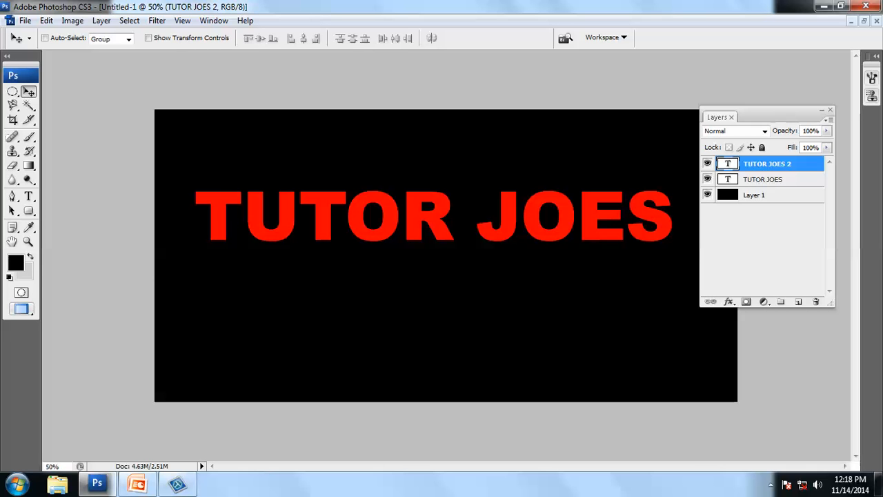
# - Free-transform the "TUTOR JOES 2" layer and flip it vertically
pyautogui.click(46, 20)
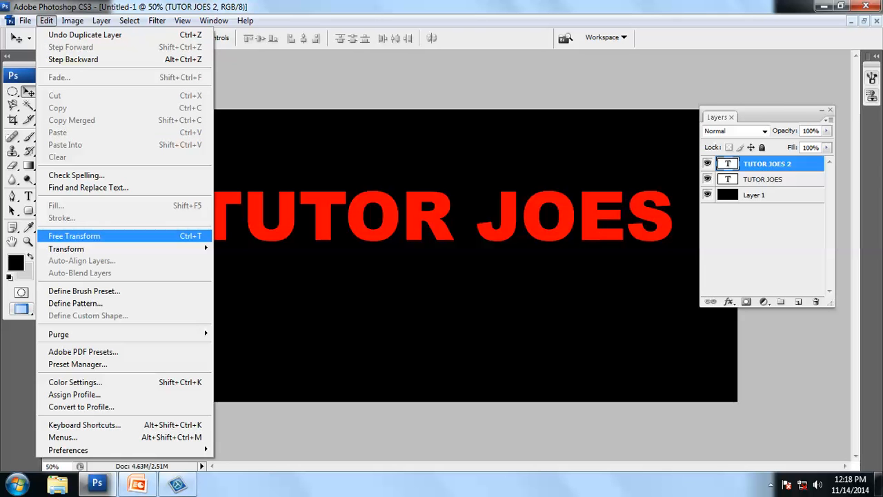
pyautogui.click(74, 236)
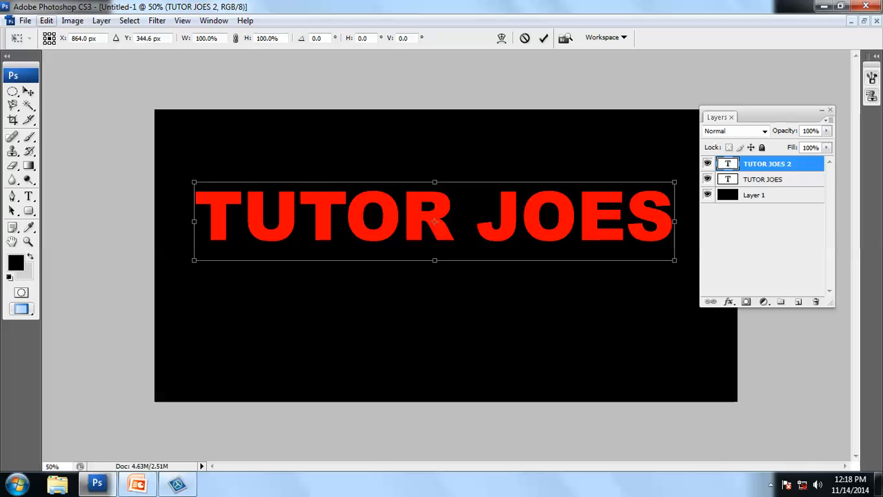
pyautogui.click(46, 20)
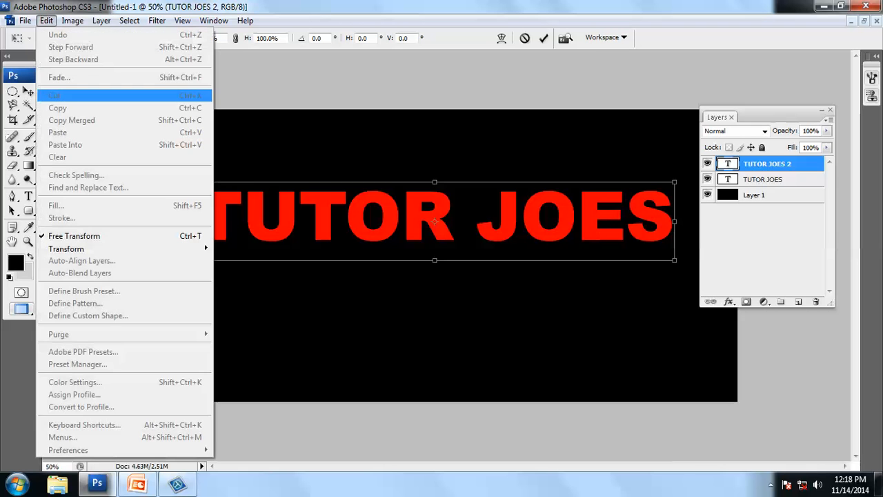
pyautogui.moveTo(124, 248)
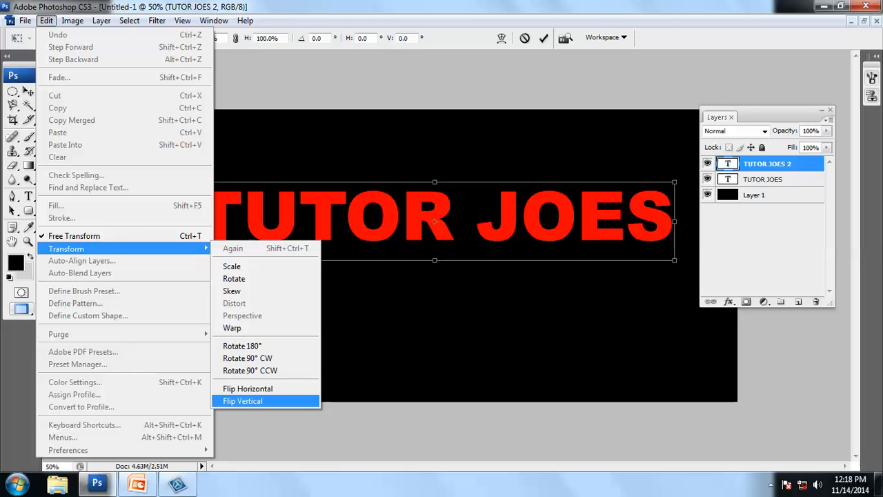
pyautogui.click(242, 401)
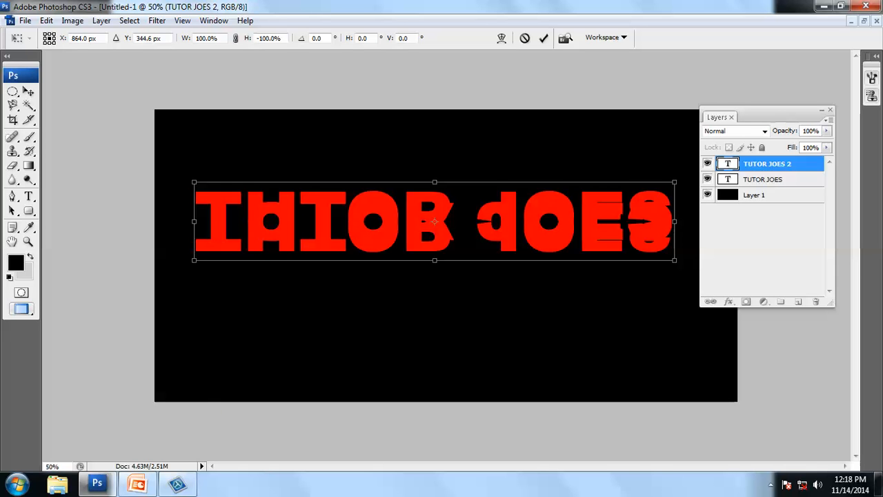
# - Move the flipped text straight down to Y 458.6 px so it meets the base of the original text, and commit the transform
pyautogui.press('Down')
pyautogui.press('Down')
pyautogui.press('Down')
pyautogui.press('Down')
pyautogui.press('Down')
pyautogui.press('Down')
pyautogui.press('Down')
pyautogui.press('Down')
pyautogui.press('Down')
pyautogui.press('Down')
pyautogui.press('Down')
pyautogui.press('Down')
pyautogui.press('Down')
pyautogui.press('Down')
pyautogui.press('Down')
pyautogui.press('Down')
pyautogui.press('Down')
pyautogui.press('Down')
pyautogui.press('Down')
pyautogui.press('Down')
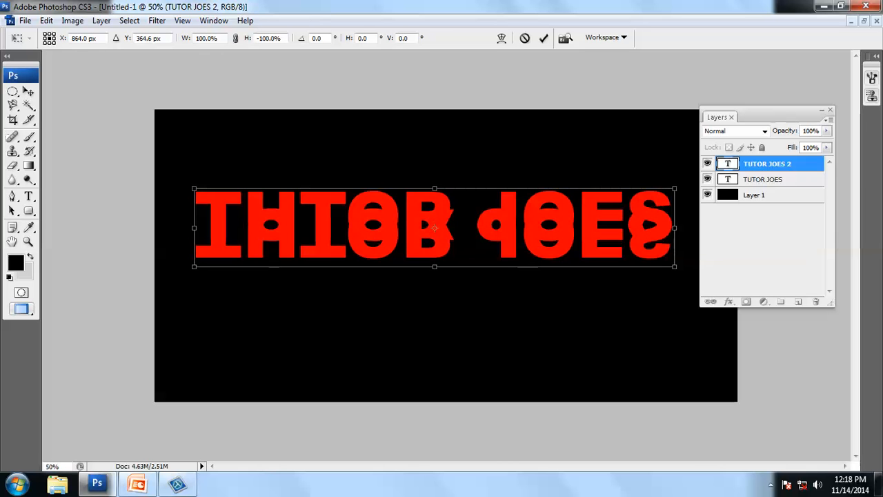
pyautogui.press('Down')
pyautogui.press('Down')
pyautogui.press('Down')
pyautogui.press('Down')
pyautogui.press('Down')
pyautogui.press('Down')
pyautogui.press('Down')
pyautogui.press('Down')
pyautogui.press('Down')
pyautogui.press('Down')
pyautogui.press('Down')
pyautogui.press('Down')
pyautogui.press('Down')
pyautogui.press('Down')
pyautogui.press('Down')
pyautogui.press('Down')
pyautogui.press('Down')
pyautogui.press('Down')
pyautogui.press('Down')
pyautogui.press('Down')
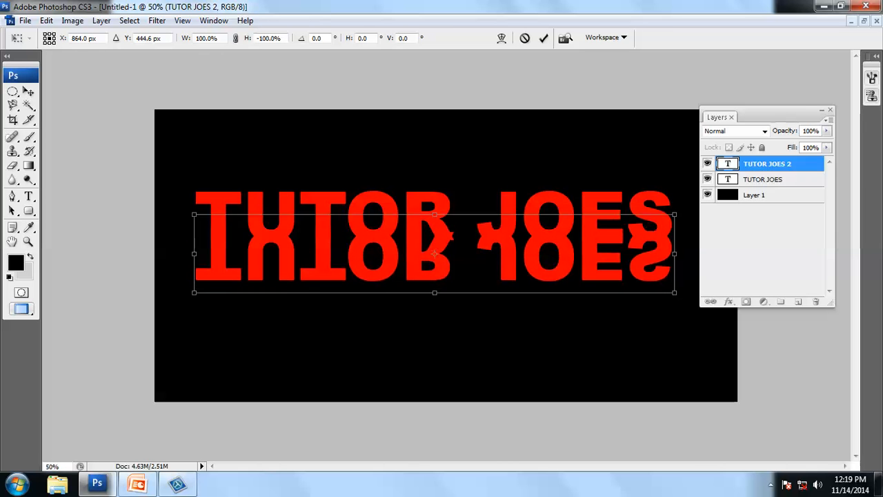
pyautogui.press('Down')
pyautogui.press('Down')
pyautogui.press('Down')
pyautogui.press('Down')
pyautogui.press('Down')
pyautogui.press('Down')
pyautogui.press('Down')
pyautogui.press('Down')
pyautogui.press('Down')
pyautogui.press('Down')
pyautogui.press('Down')
pyautogui.press('Down')
pyautogui.press('Down')
pyautogui.press('Down')
pyautogui.press('Down')
pyautogui.press('Down')
pyautogui.press('Down')
pyautogui.press('Down')
pyautogui.press('Down')
pyautogui.press('Down')
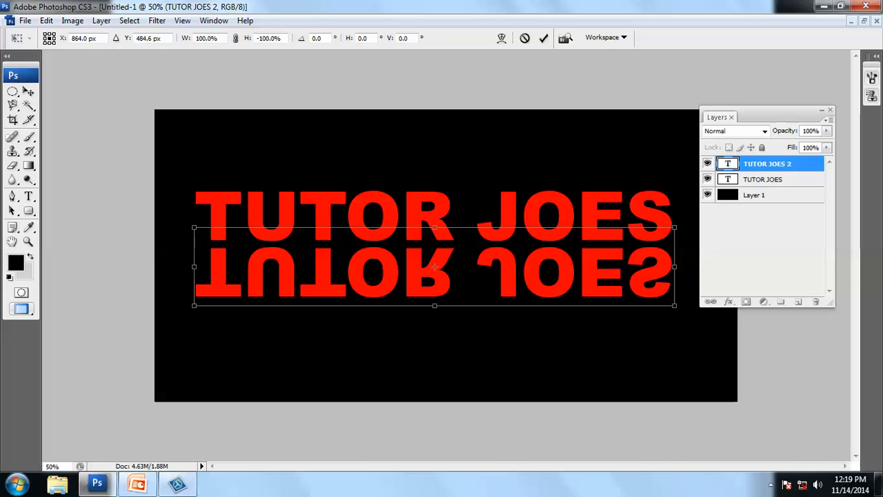
pyautogui.press('Up')
pyautogui.press('Up')
pyautogui.press('Up')
pyautogui.press('Up')
pyautogui.press('Up')
pyautogui.press('Up')
pyautogui.press('Up')
pyautogui.press('Up')
pyautogui.press('Up')
pyautogui.press('Up')
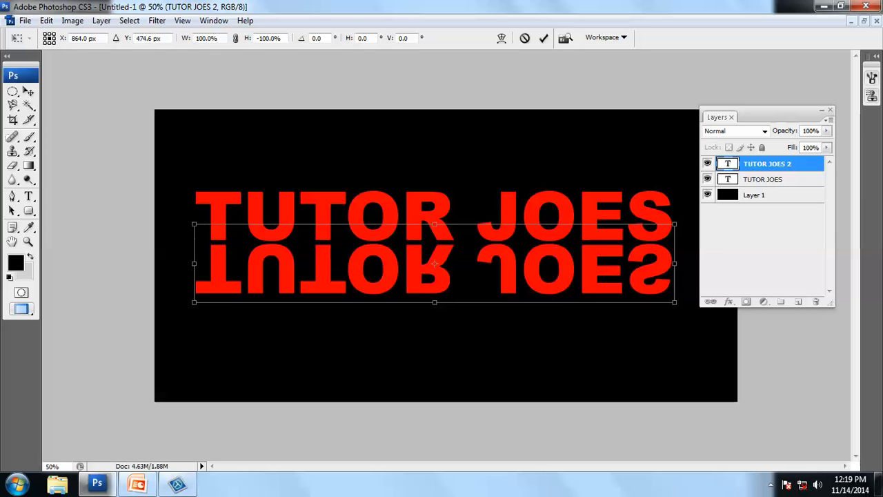
pyautogui.press('Up')
pyautogui.press('Up')
pyautogui.press('Up')
pyautogui.press('Up')
pyautogui.press('Up')
pyautogui.press('Up')
pyautogui.press('Up')
pyautogui.press('Up')
pyautogui.press('Up')
pyautogui.press('Up')
pyautogui.press('Up')
pyautogui.press('Up')
pyautogui.press('Up')
pyautogui.press('Up')
pyautogui.press('Up')
pyautogui.press('Up')
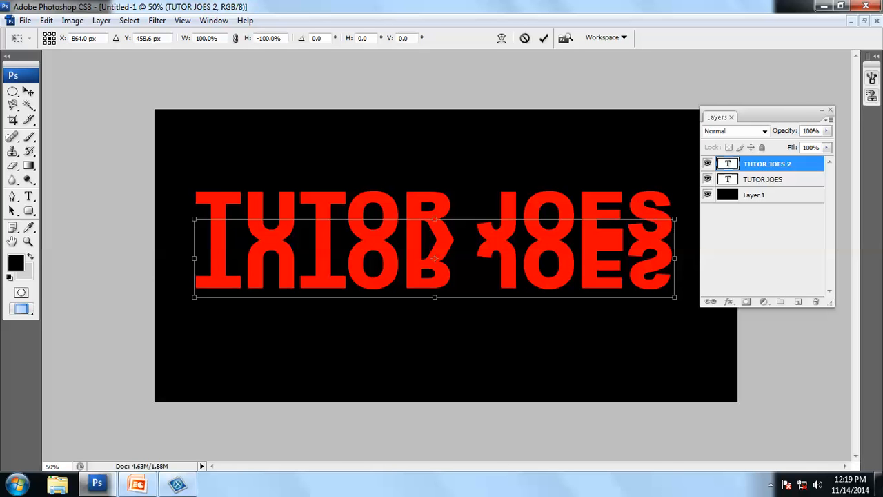
pyautogui.press('Return')
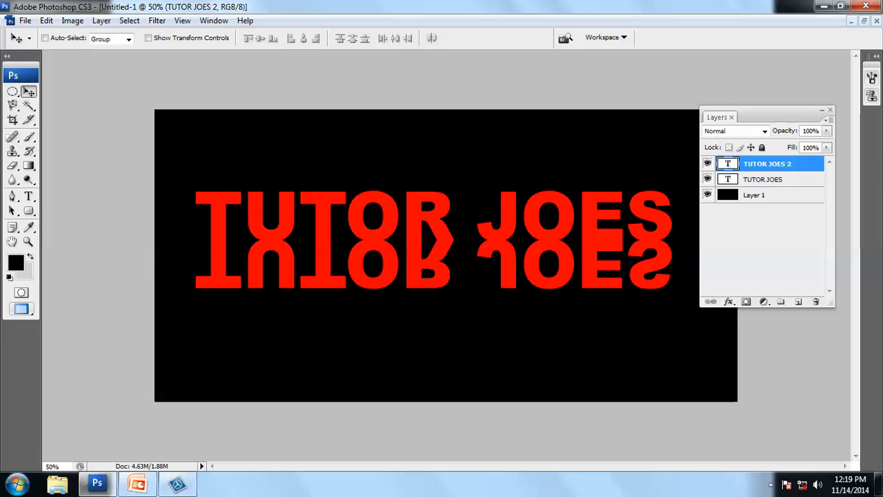
# - Add a layer mask to the "TUTOR JOES 2" layer
pyautogui.press('g')
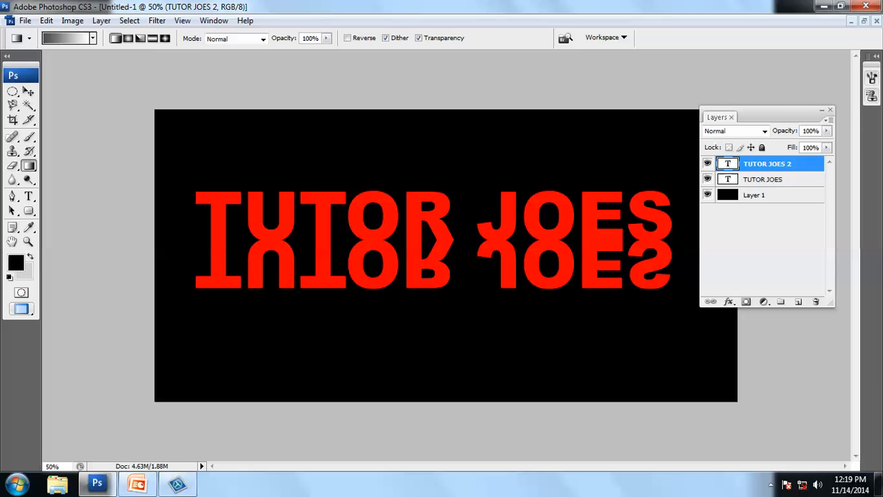
pyautogui.press('v')
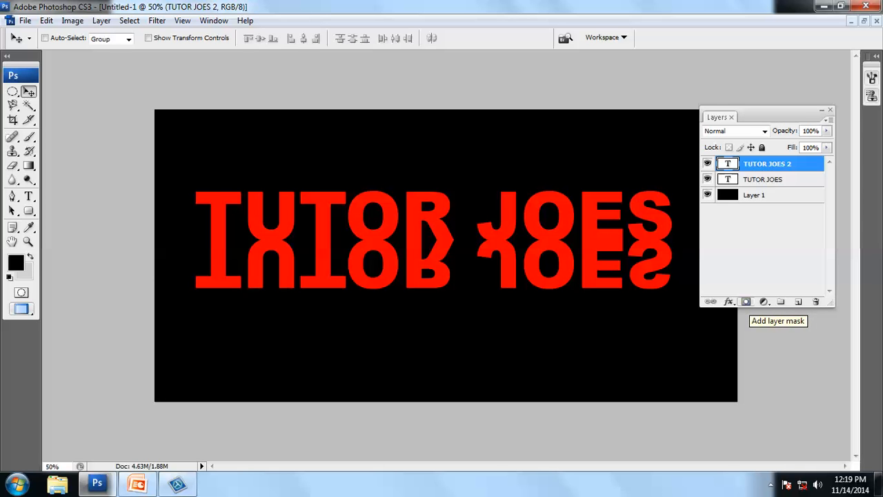
pyautogui.click(745, 302)
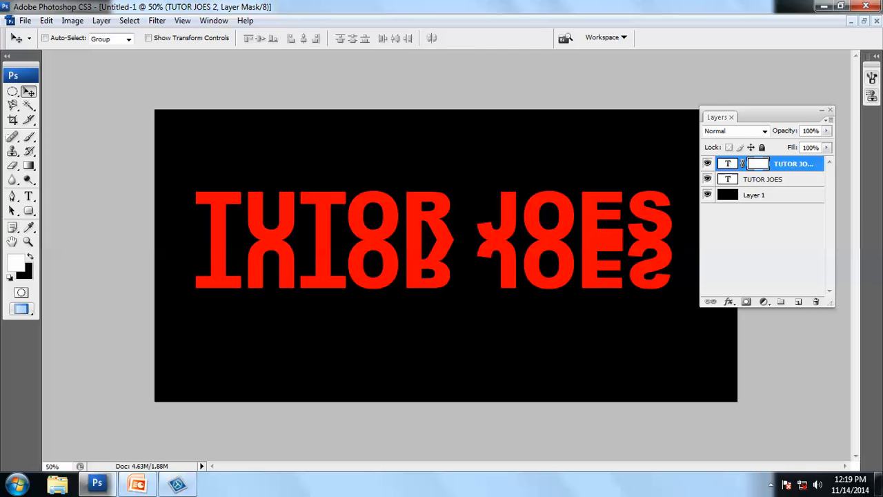
# - Apply a linear "Black, White" gradient to the mask, from the base of the flipped text up to the top of the original text
pyautogui.click(28, 166)
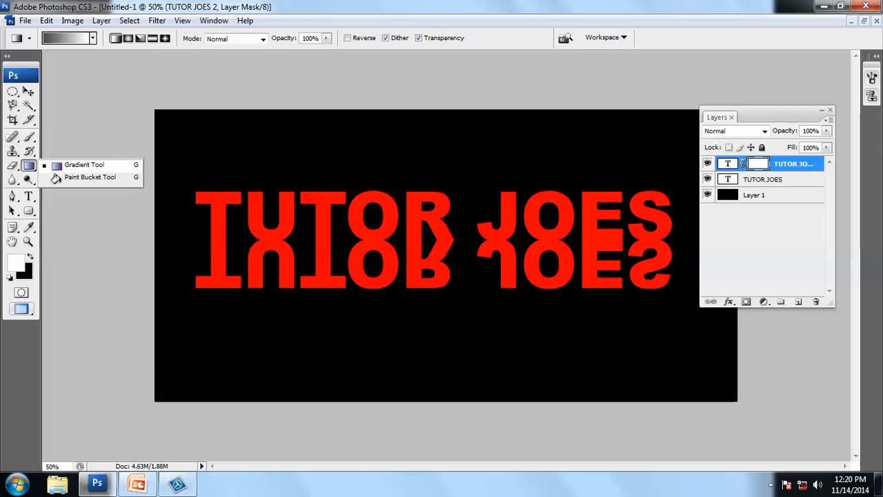
pyautogui.click(92, 39)
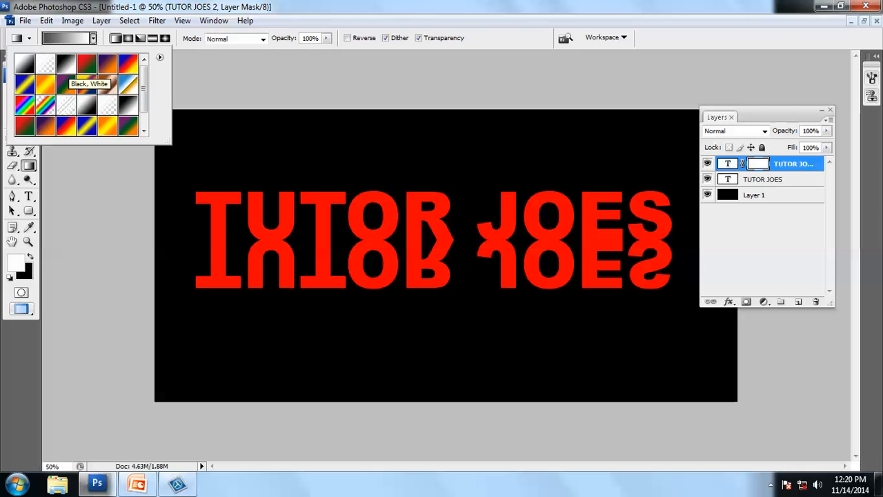
pyautogui.click(65, 65)
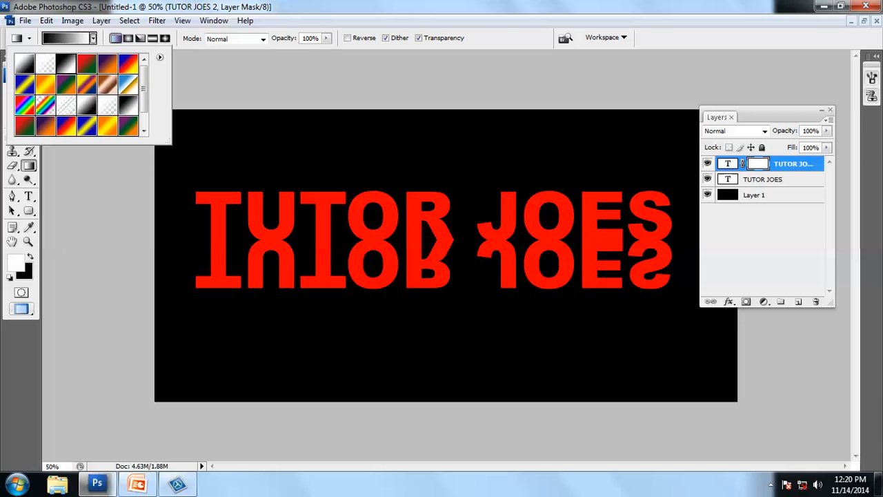
pyautogui.click(237, 60)
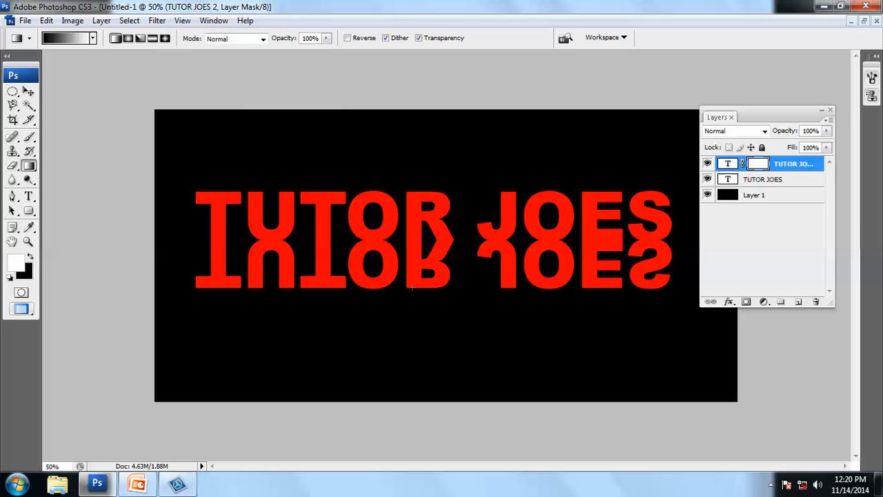
pyautogui.moveTo(411, 285); pyautogui.dragTo(409, 189)
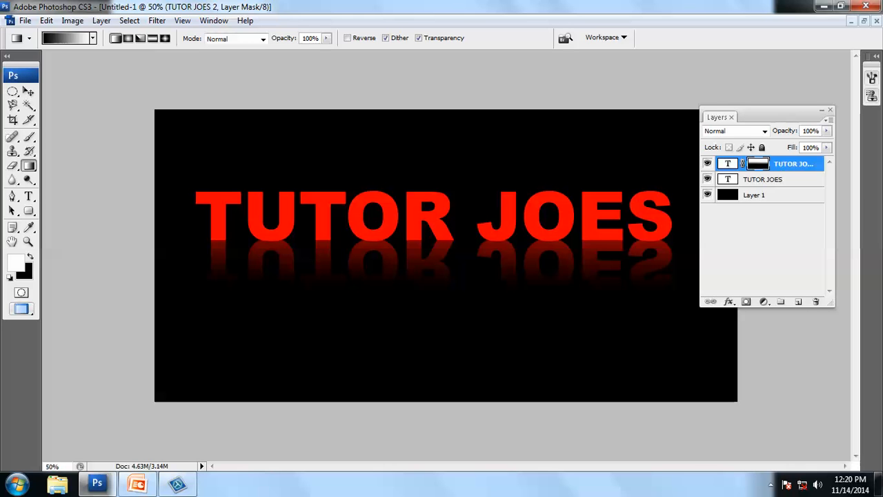
# - Set the opacity of the "TUTOR JOES 2" reflection layer to 50%
pyautogui.click(810, 130)
pyautogui.write('50')
pyautogui.press('Return')
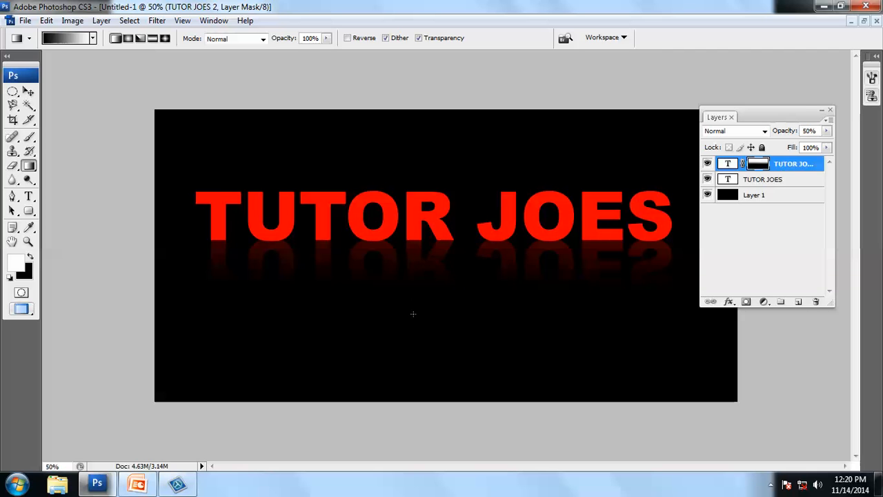
# - Redraw the mask gradient upward through the reflection with different lengths until it fades out softly towards its lower edge
pyautogui.moveTo(421, 285); pyautogui.dragTo(422, 247)
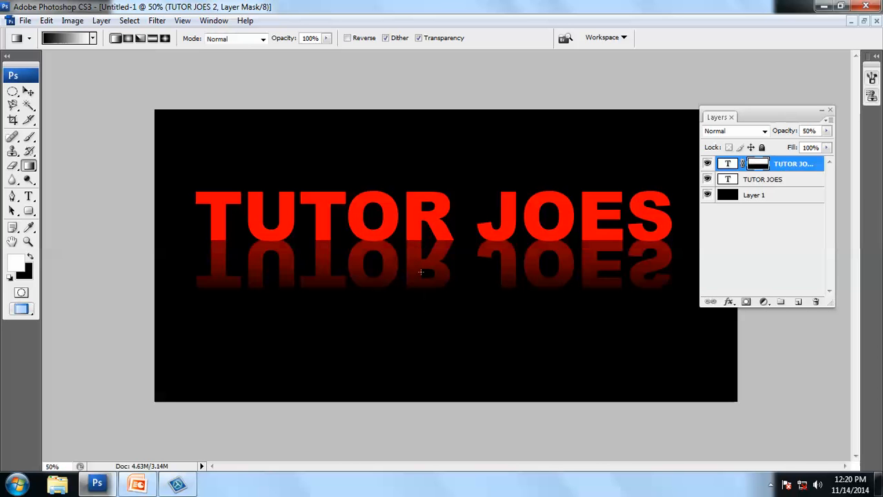
pyautogui.moveTo(421, 284); pyautogui.dragTo(419, 190)
pyautogui.moveTo(412, 284); pyautogui.dragTo(411, 131)
pyautogui.moveTo(409, 247)
pyautogui.mouseDown()
pyautogui.moveTo(409, 297)
pyautogui.moveTo(414, 198)
pyautogui.mouseUp()
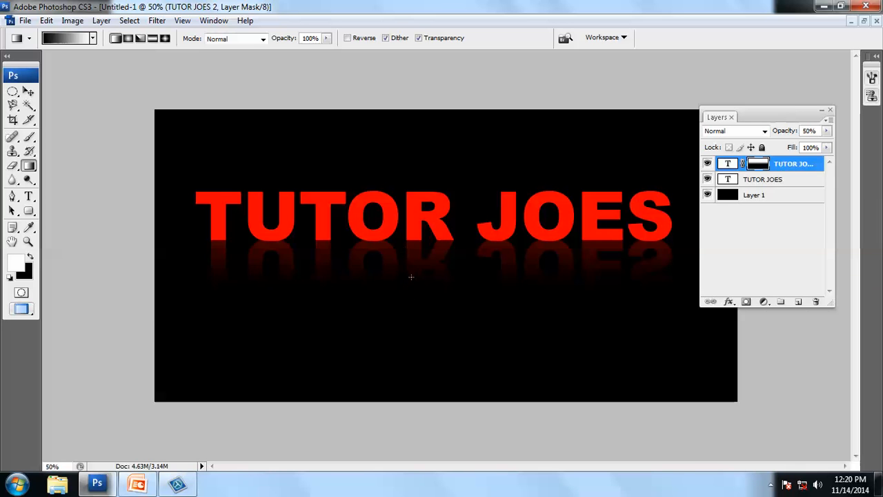
pyautogui.press('v')
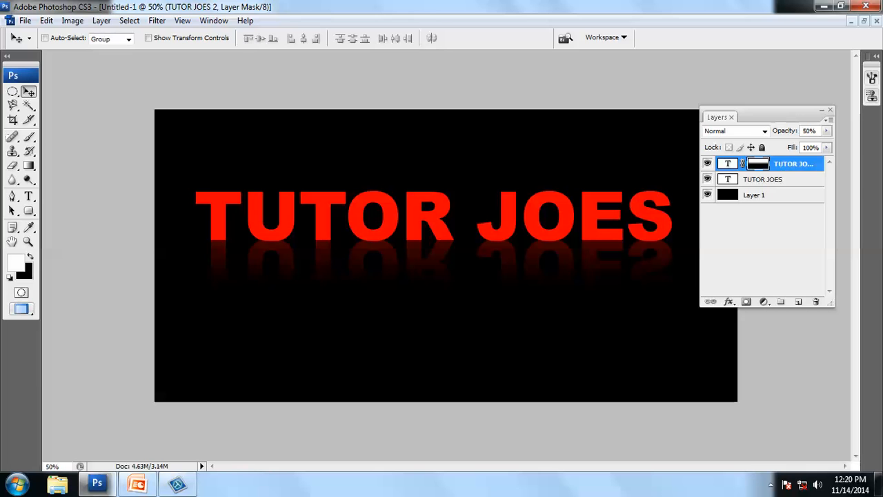
# - Save the document to the Desktop as "REFLECTION EFFECT" in Photoshop format with Maximize compatibility enabled
pyautogui.click(24, 20)
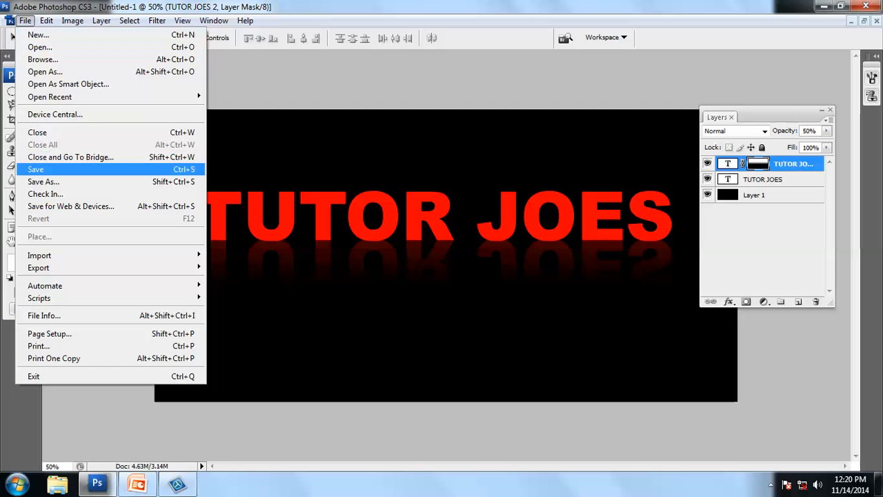
pyautogui.click(41, 169)
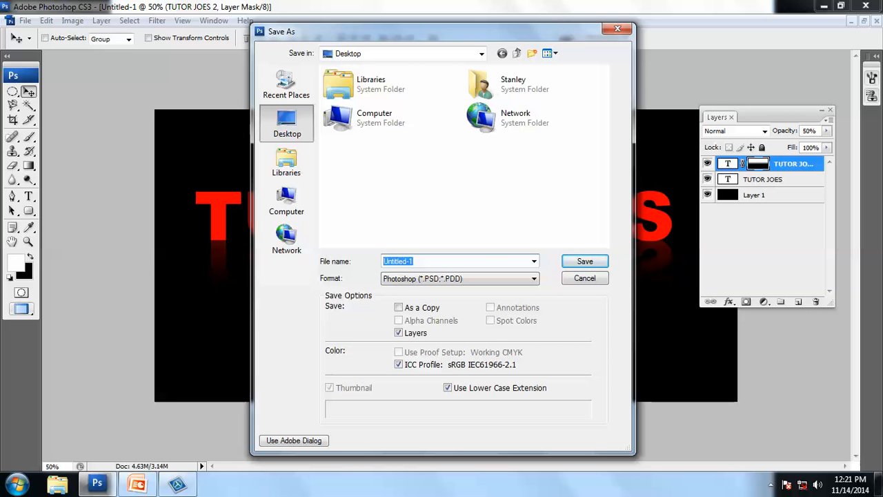
pyautogui.write('REFLECTION EFFECT')
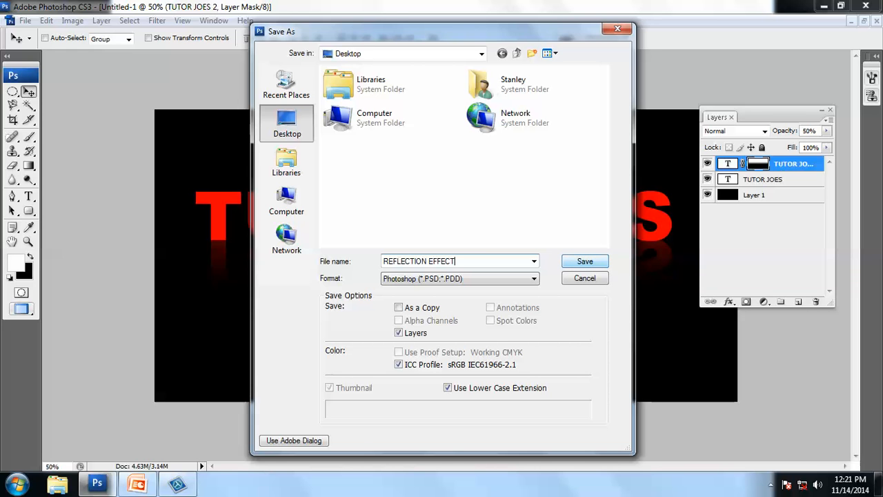
pyautogui.press('Tab')
pyautogui.press('Return')
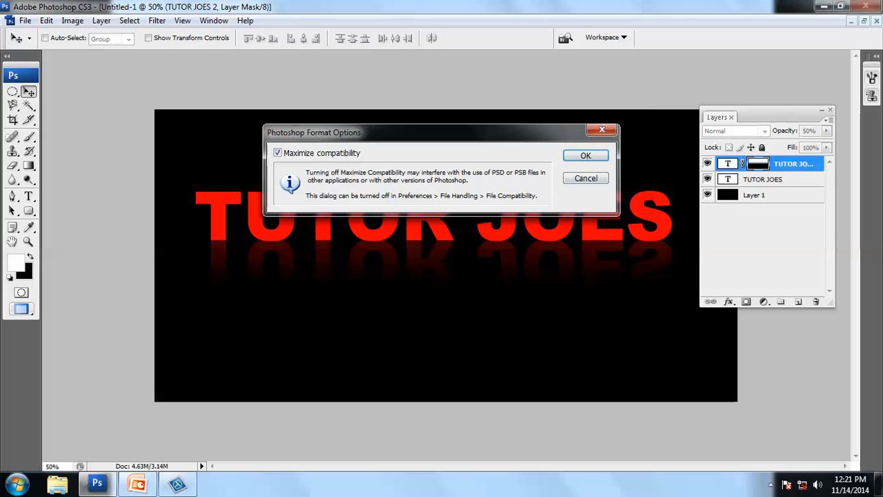
pyautogui.press('Return')
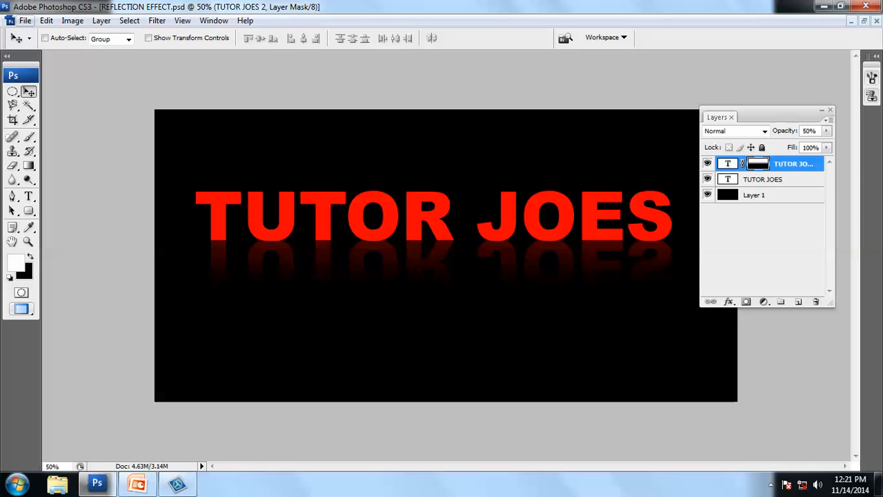
# - Save a copy of the document to the Desktop in JPEG format with the file name "REFLECTION EFFECT.jpg"
pyautogui.click(24, 20)
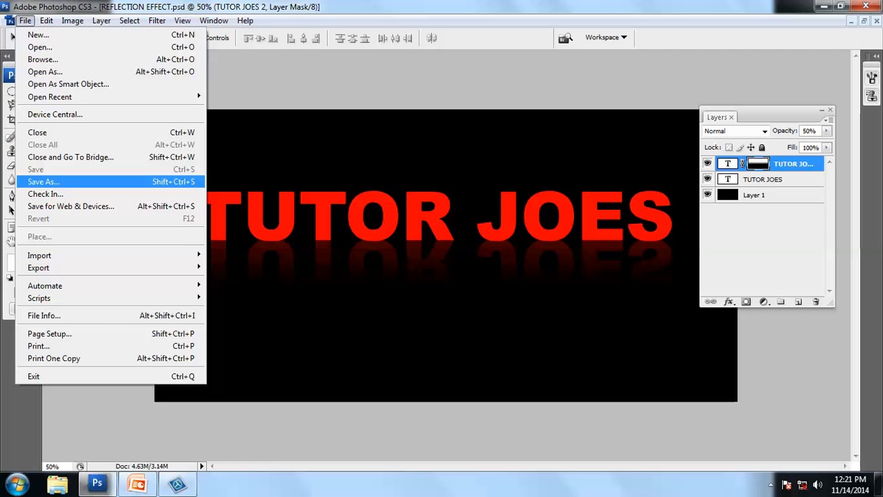
pyautogui.click(42, 181)
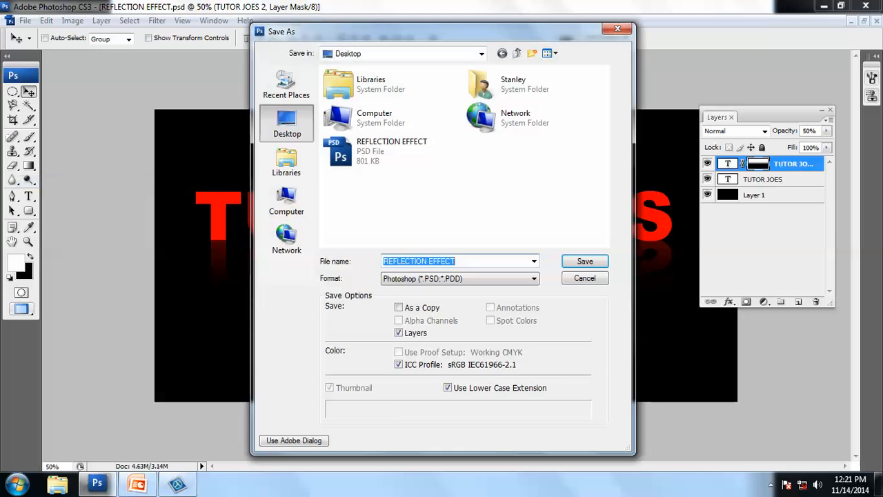
pyautogui.click(459, 278)
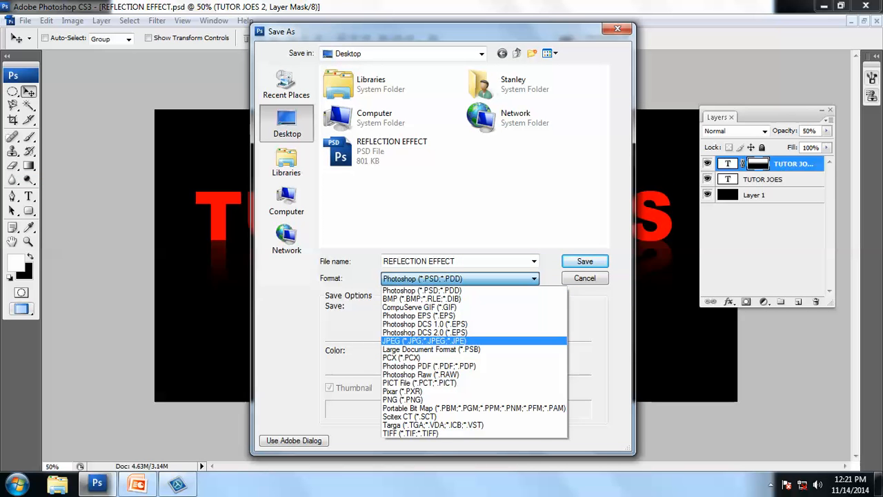
pyautogui.click(424, 341)
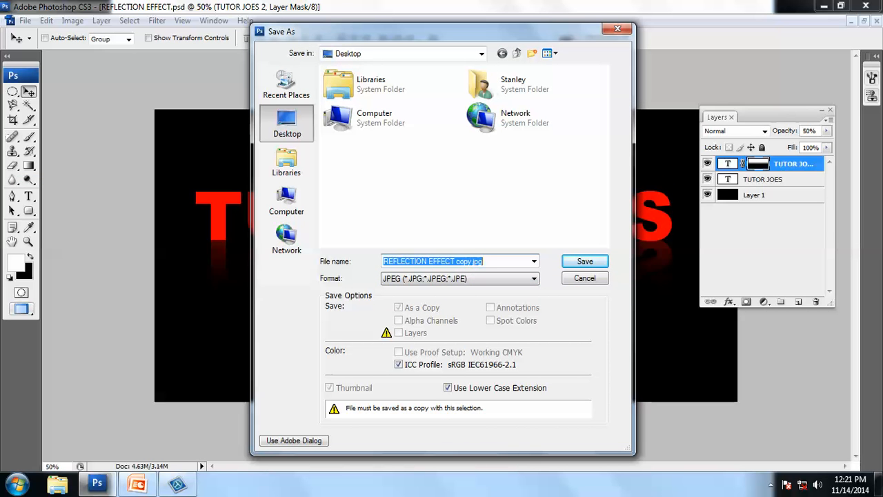
pyautogui.click(454, 260)
pyautogui.press('Delete')
pyautogui.press('Delete')
pyautogui.press('Delete')
pyautogui.press('Delete')
pyautogui.press('Delete')
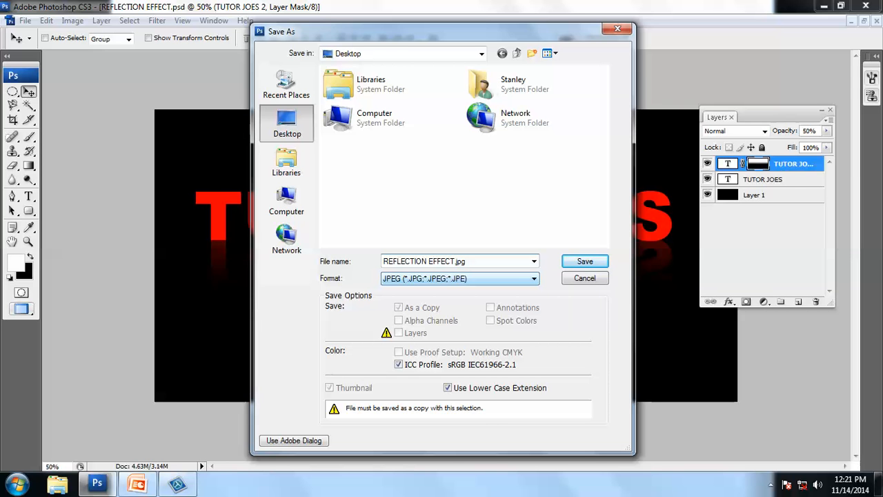
pyautogui.click(584, 261)
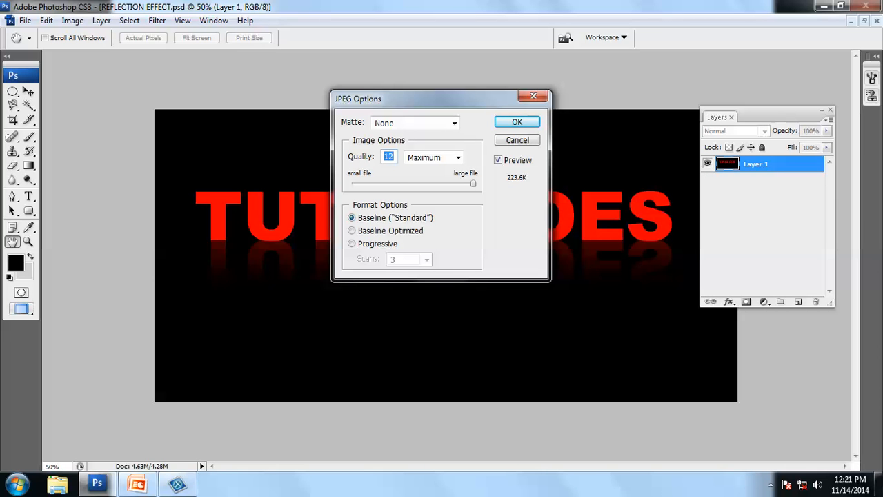
# - Set the JPEG image quality to 12 (Maximum) and accept the JPEG options
pyautogui.write('1')
pyautogui.write('0')
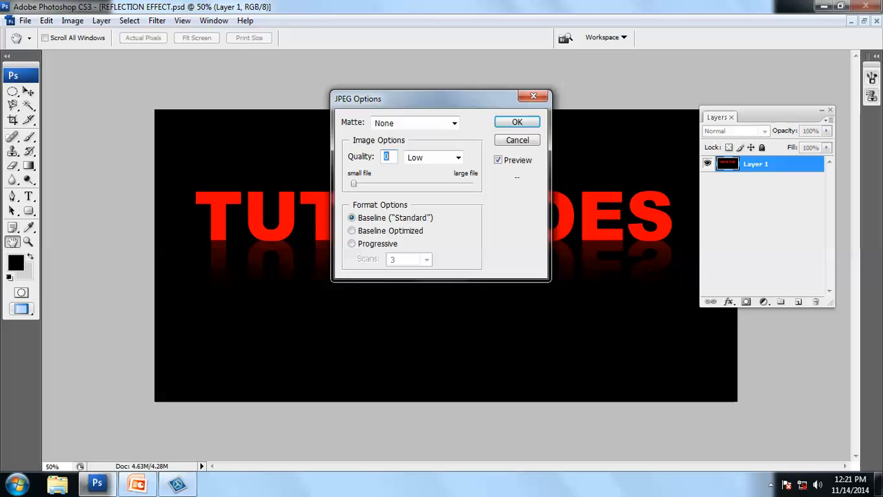
pyautogui.write('12')
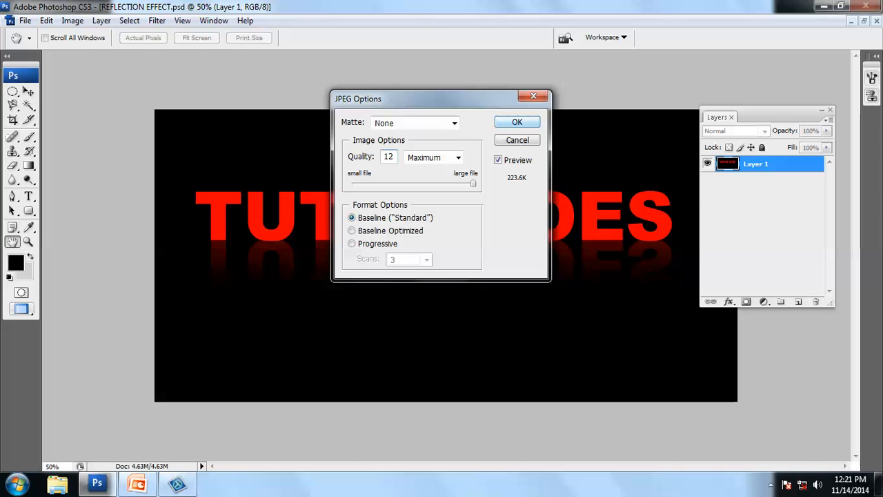
pyautogui.press('Return')
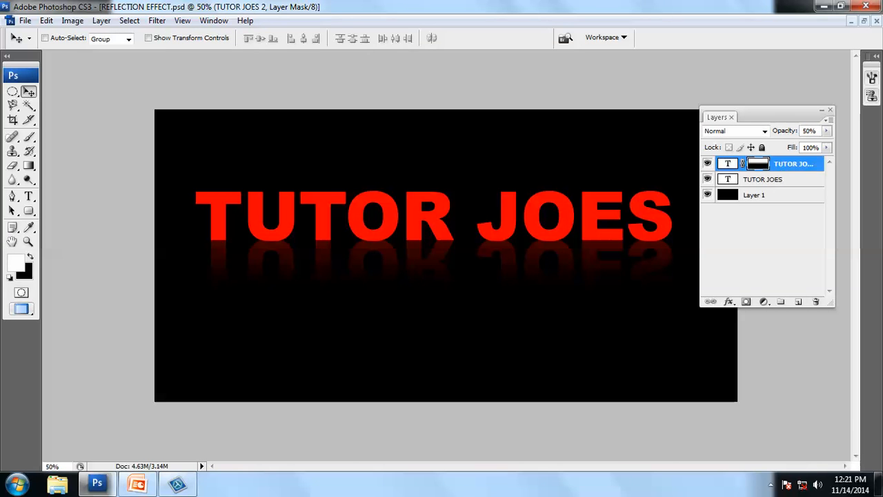
# - Switch to the desktop, open the exported REFLECTION EFFECT image in Windows Photo Viewer and view it as a full-screen slide show
pyautogui.press('super+d')
pyautogui.doubleClick(23, 169)
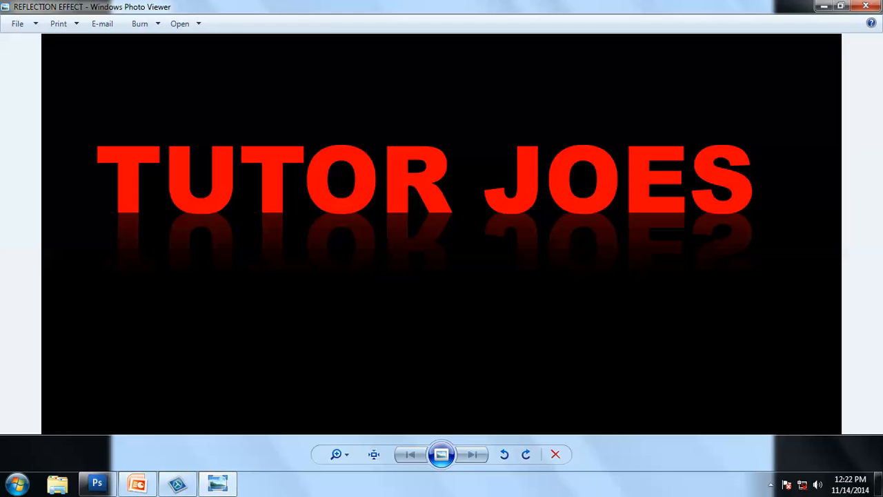
pyautogui.click(442, 454)
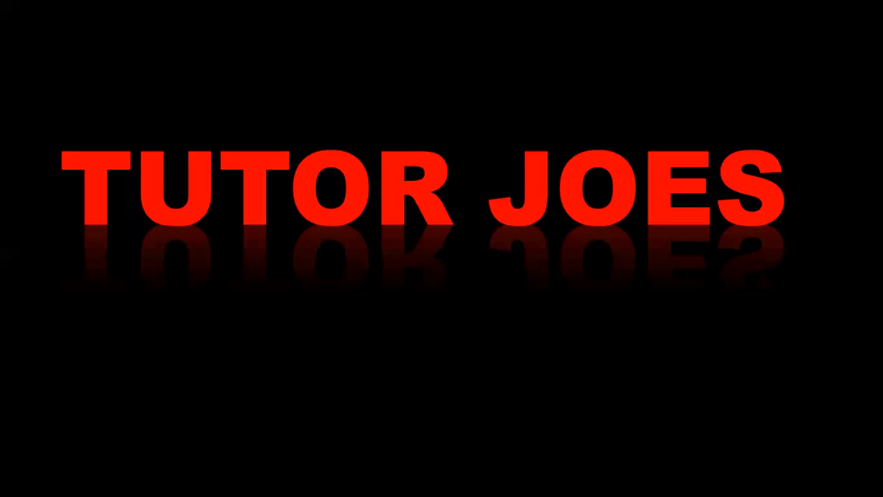